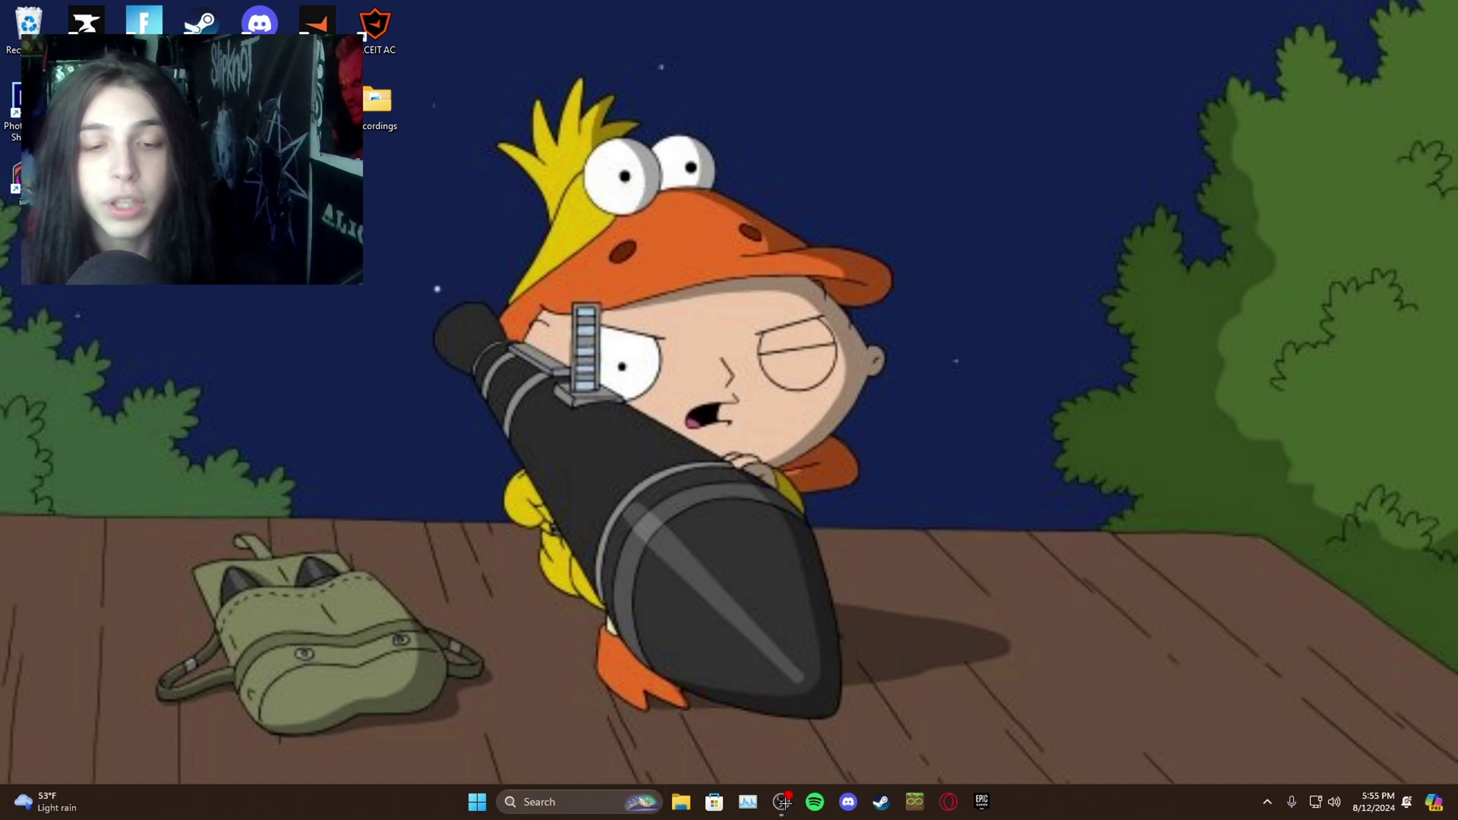
Open the Opera GX browser, search the web for t7 patch and open the shiversoftdev/t7patch GitHub repository
left_click(949, 804)
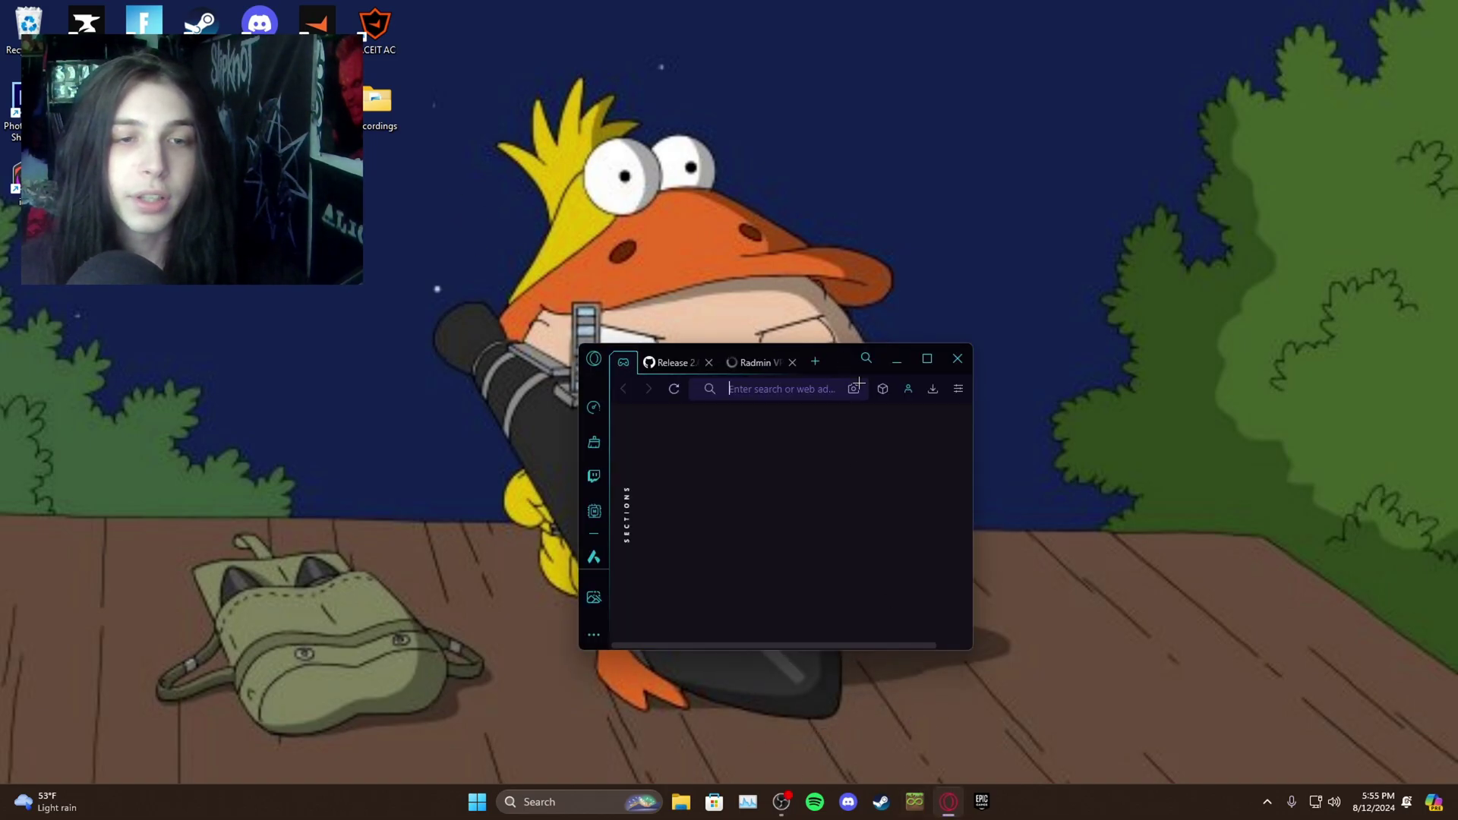
left_click(927, 358)
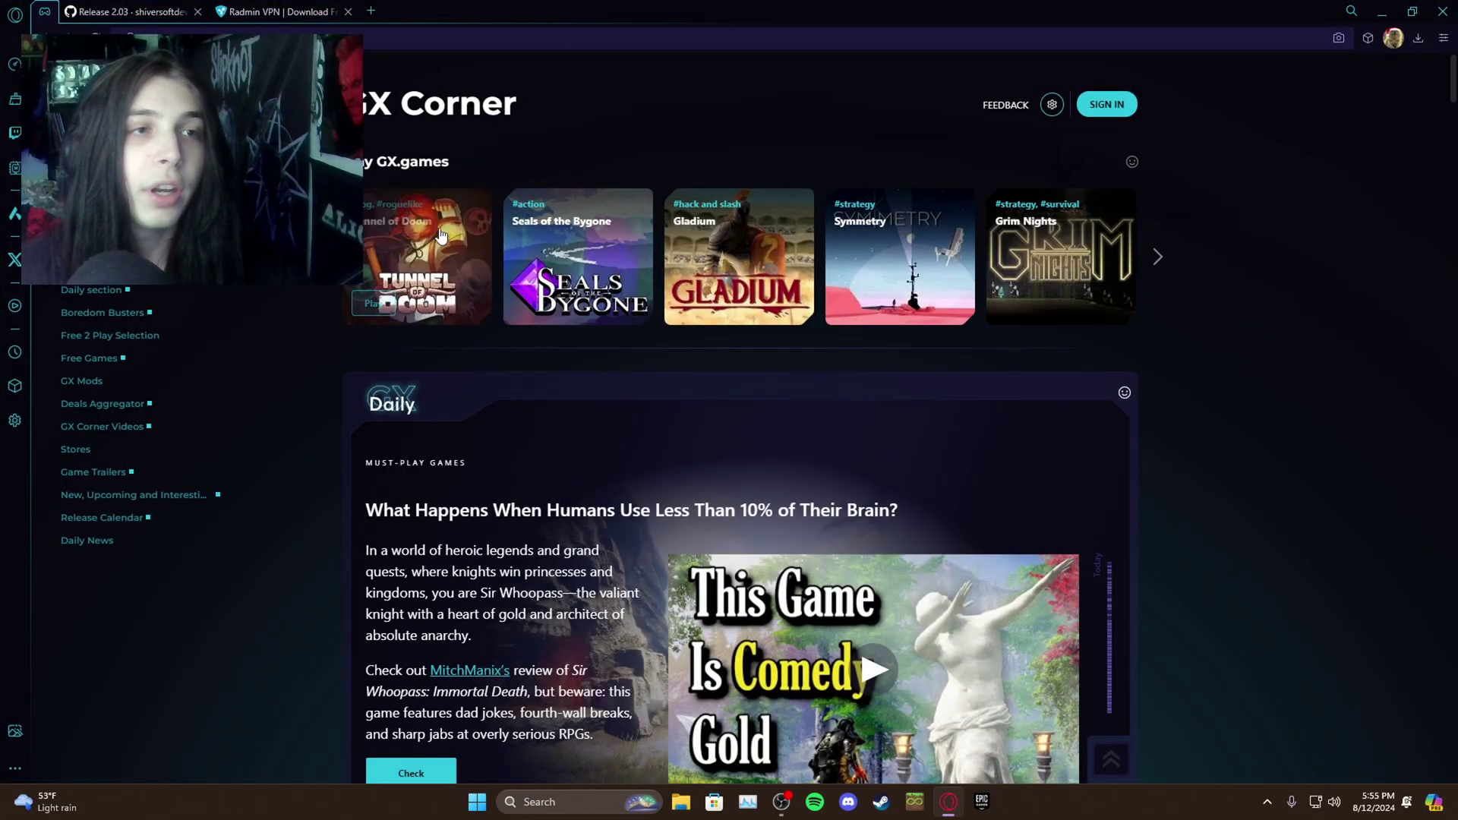
key("ctrl+t")
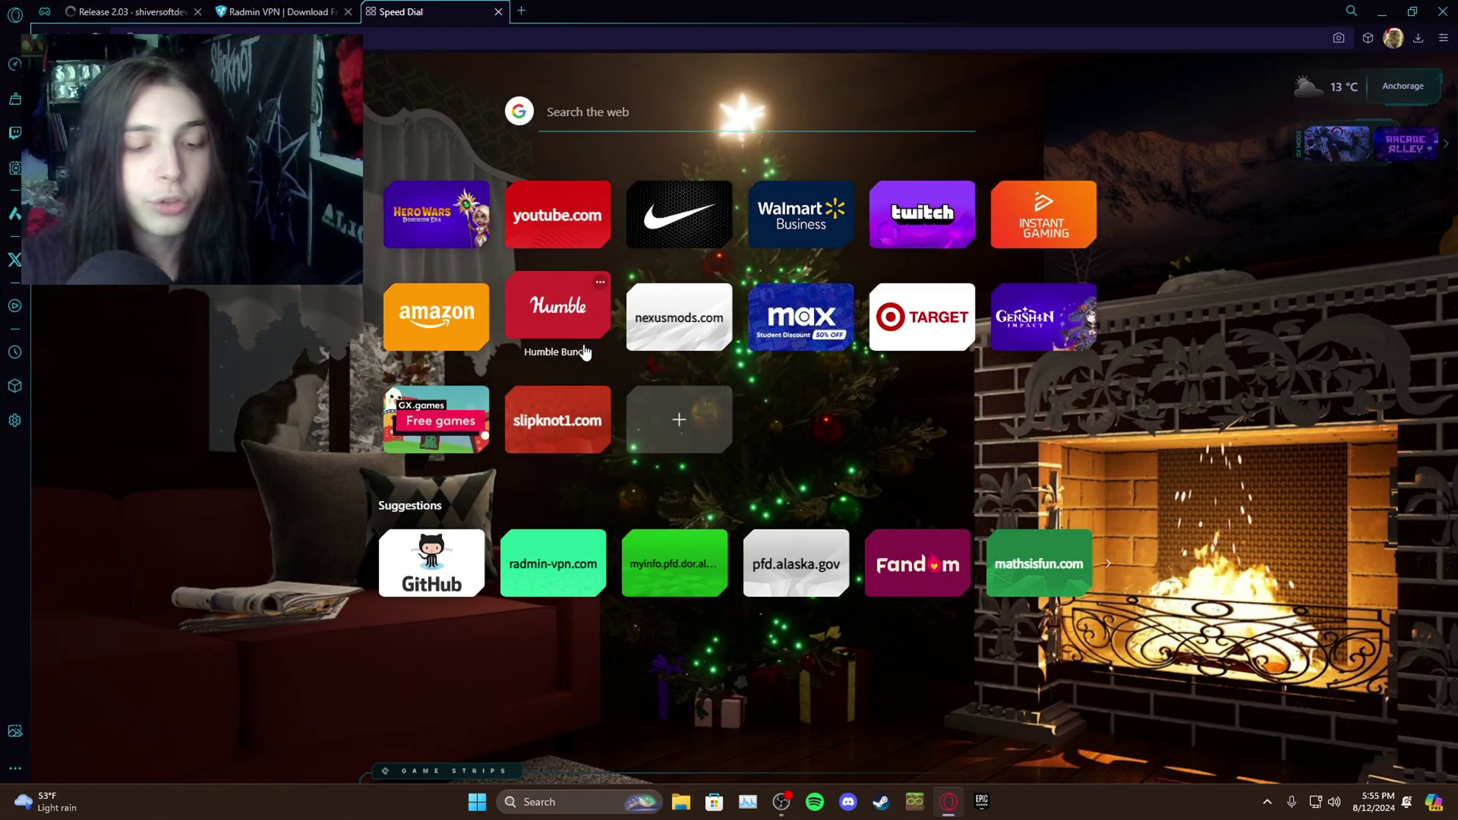
type("t7patch")
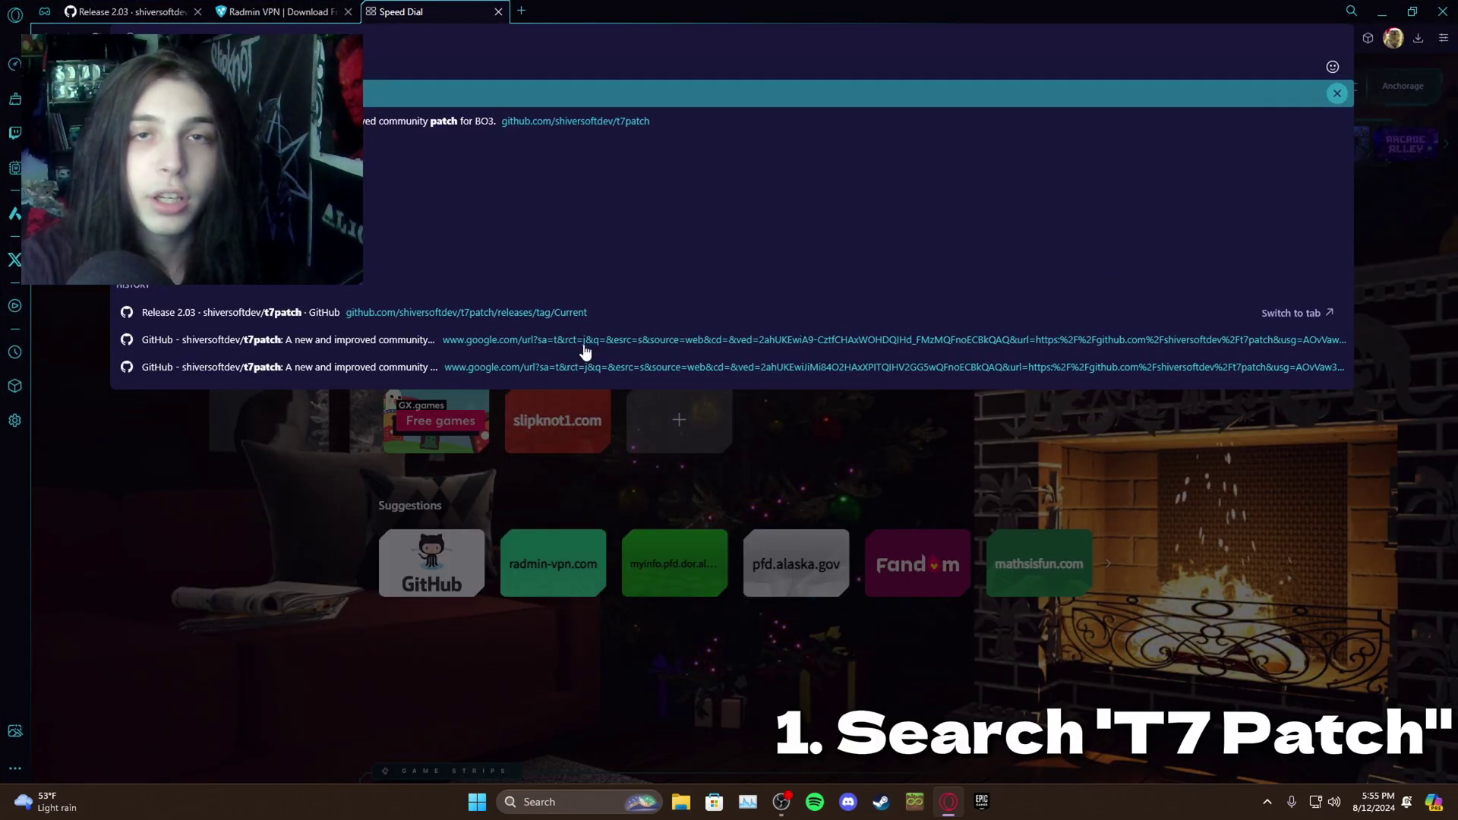
key("Return")
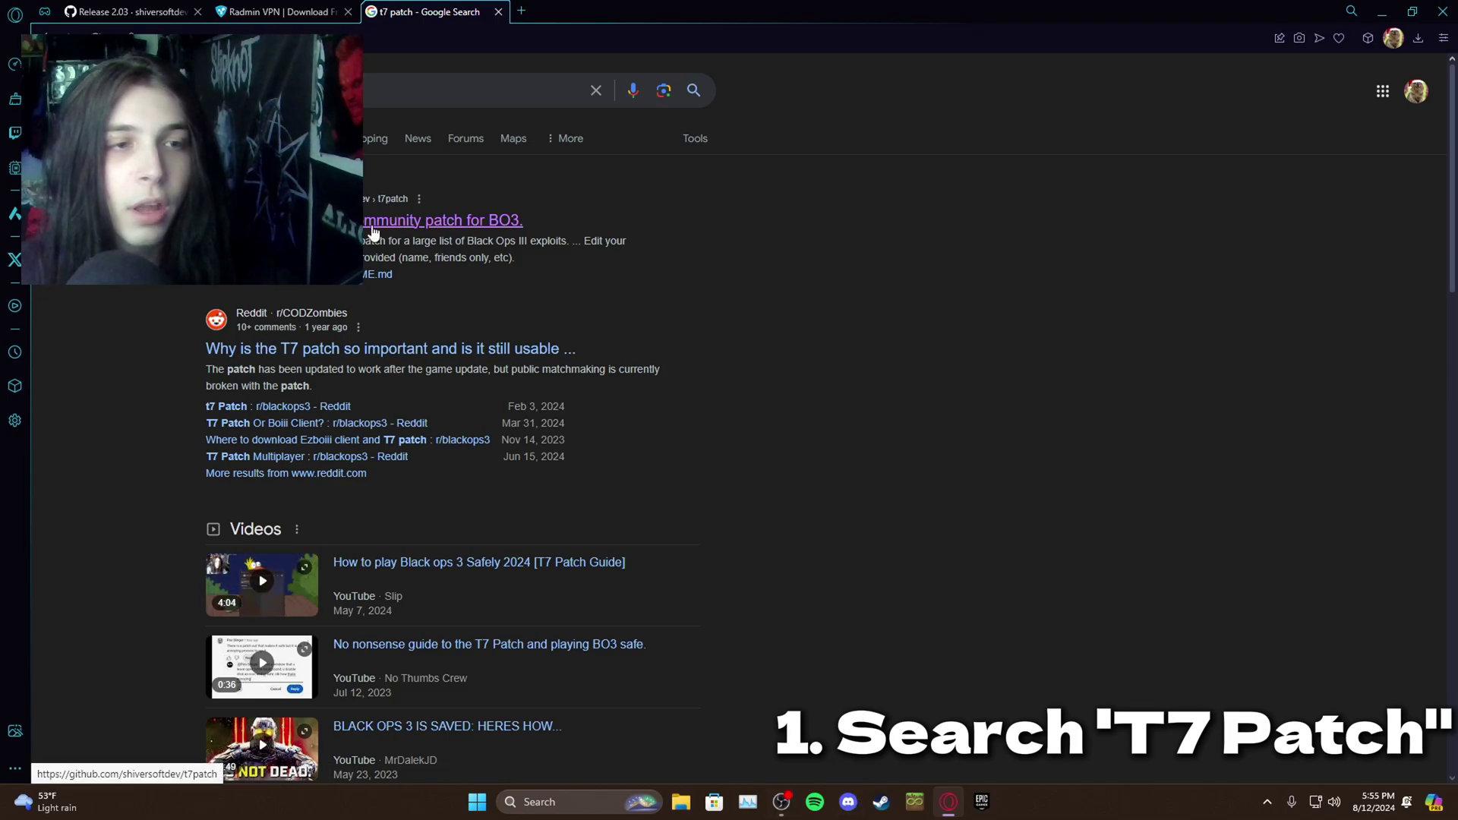
left_click(441, 220)
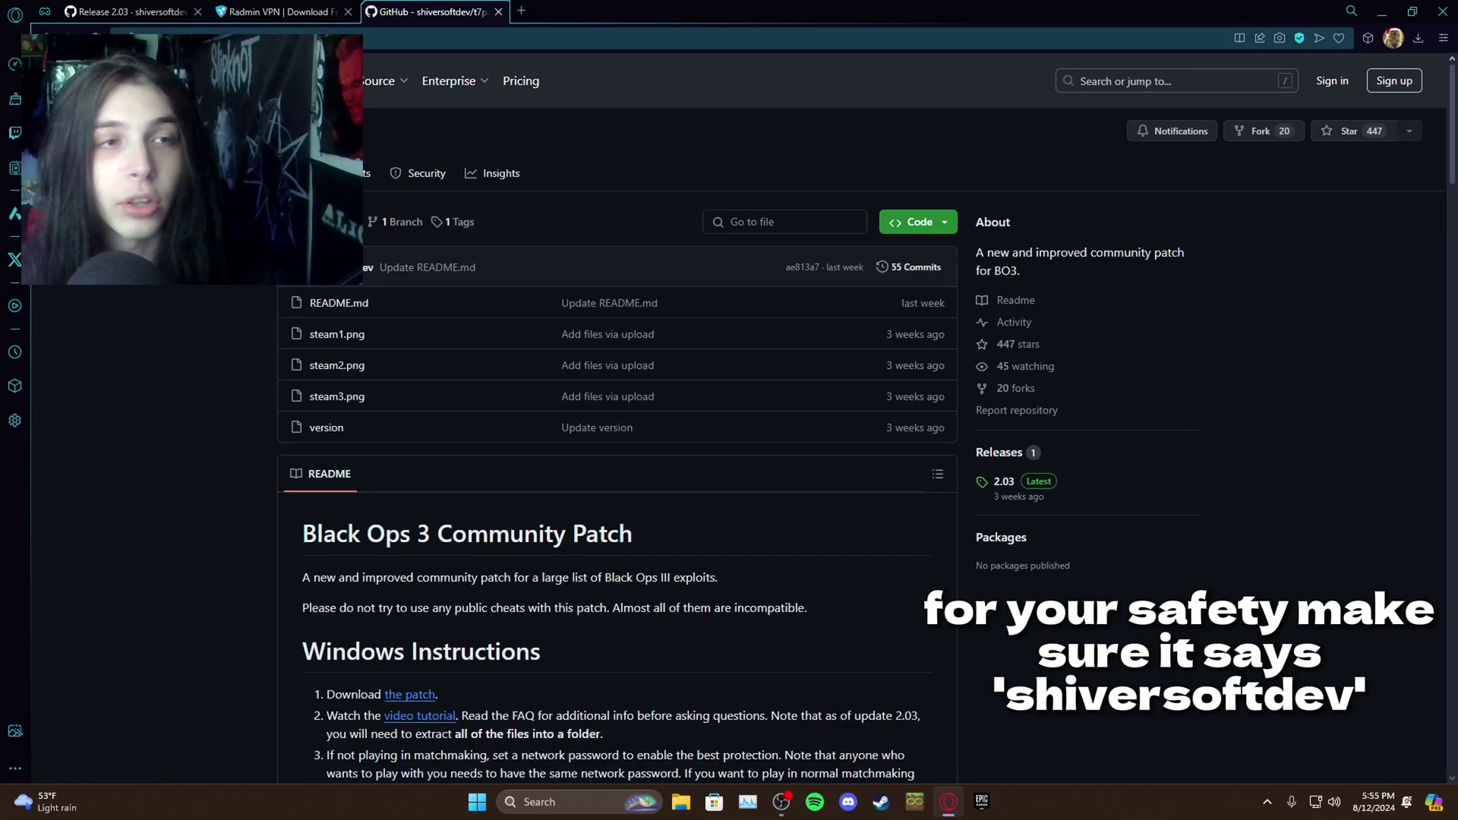
Download T7Patch.2.03.Windows.Only.zip from the repository's 2.03 release and open the downloaded archive
left_click(1001, 483)
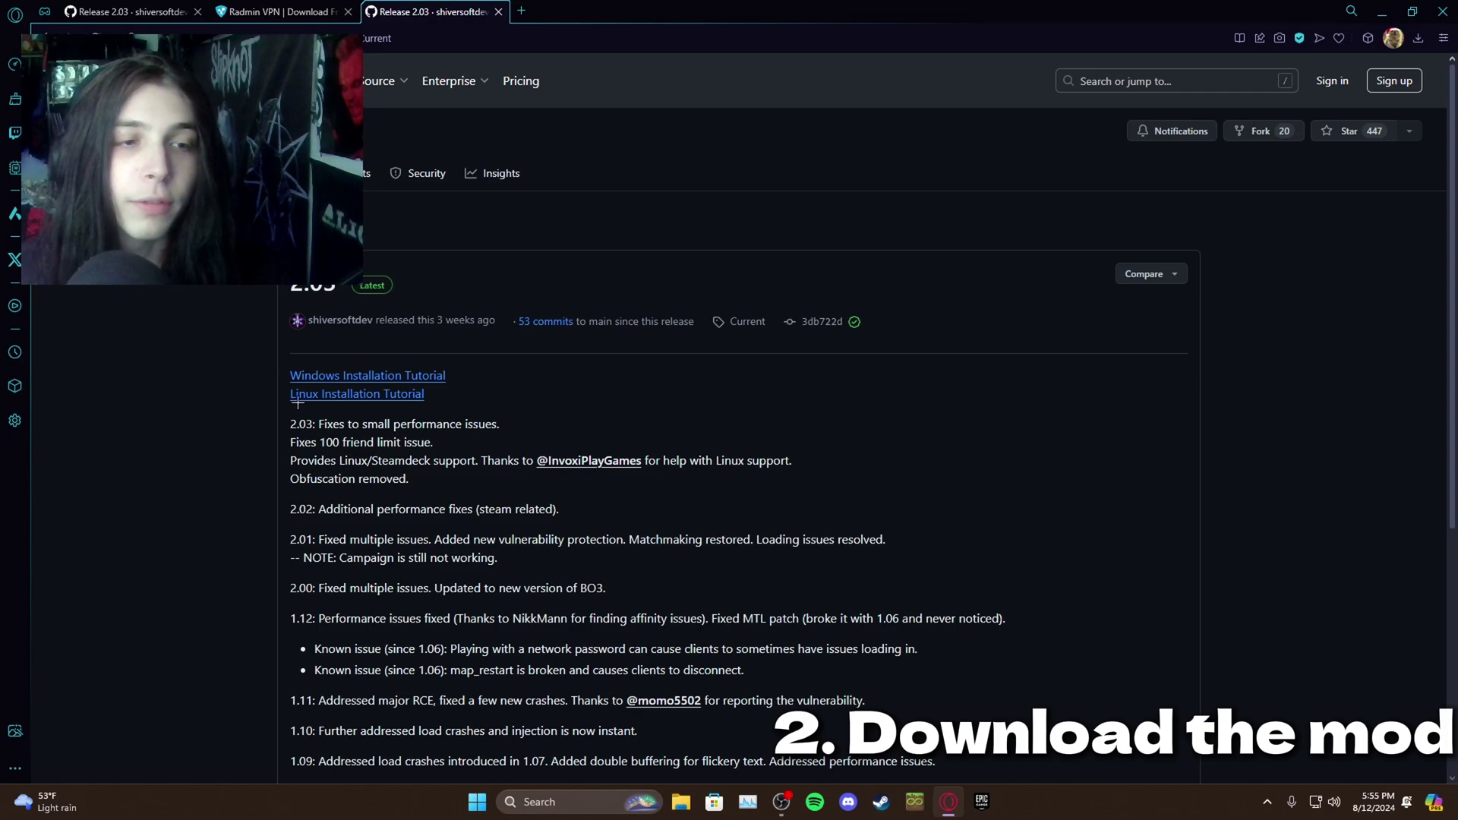
scroll(704, 544, "down", 6)
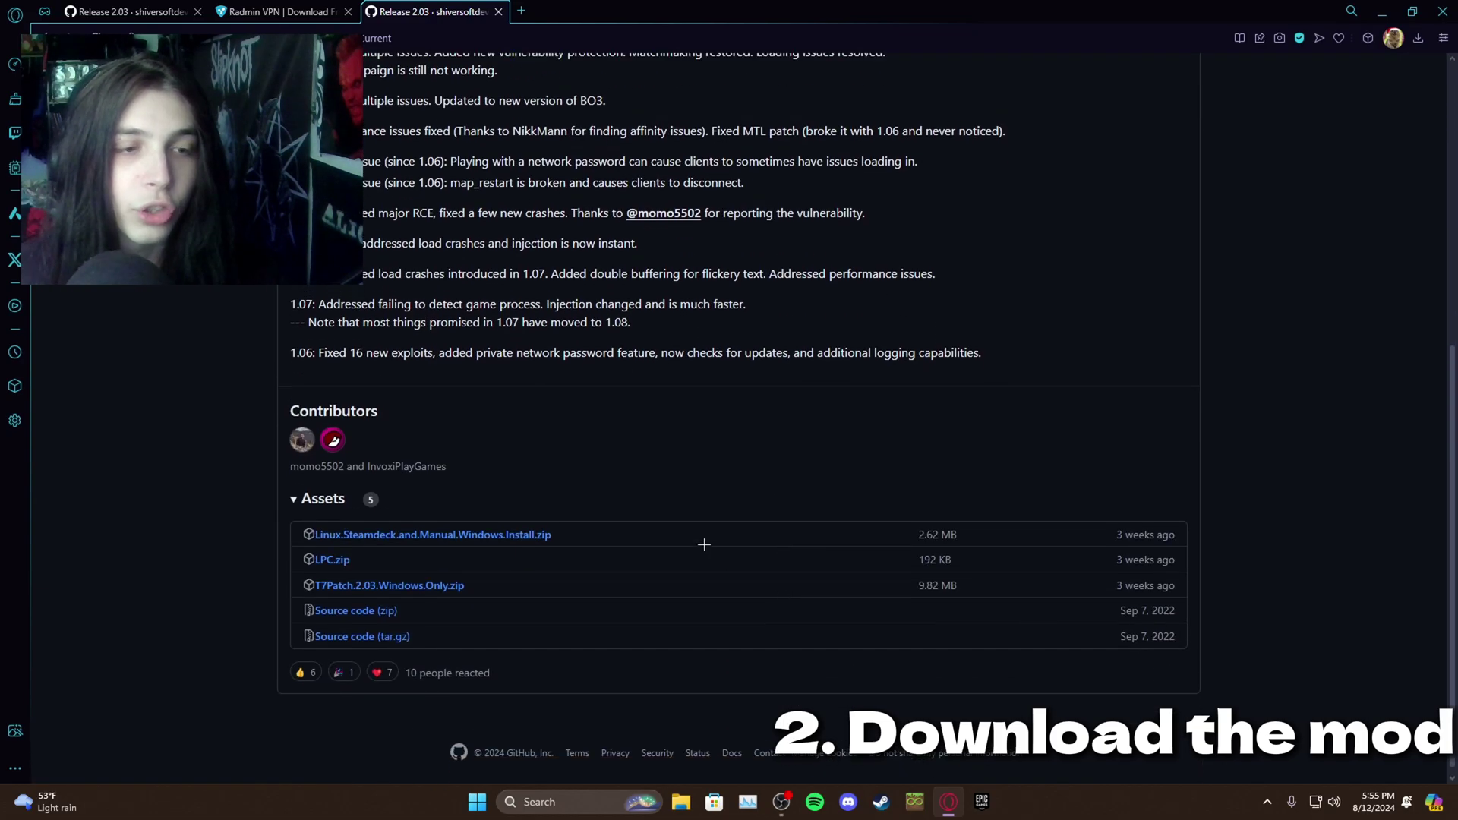
scroll(704, 545, "up", 6)
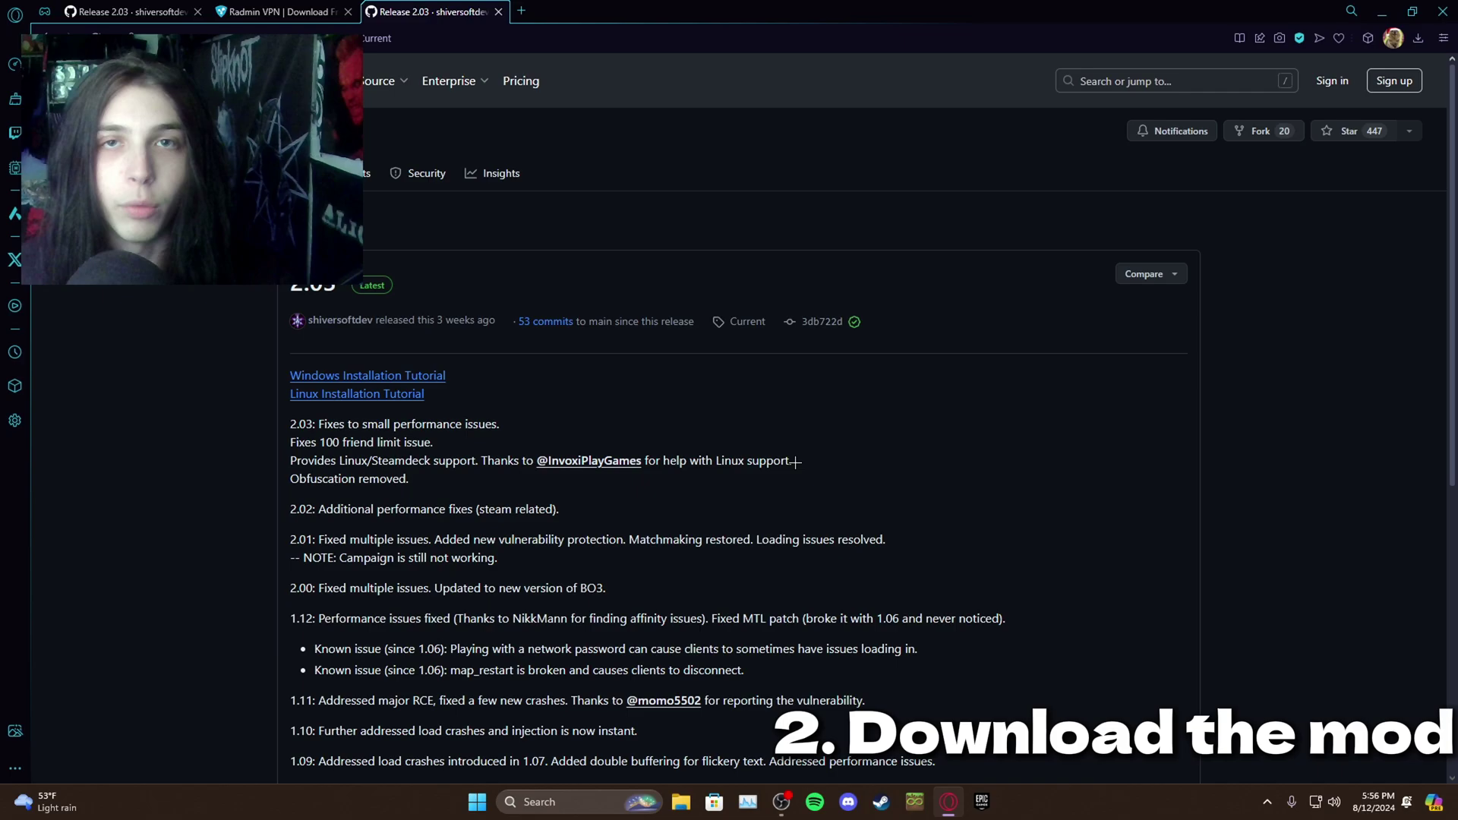
scroll(795, 461, "down", 6)
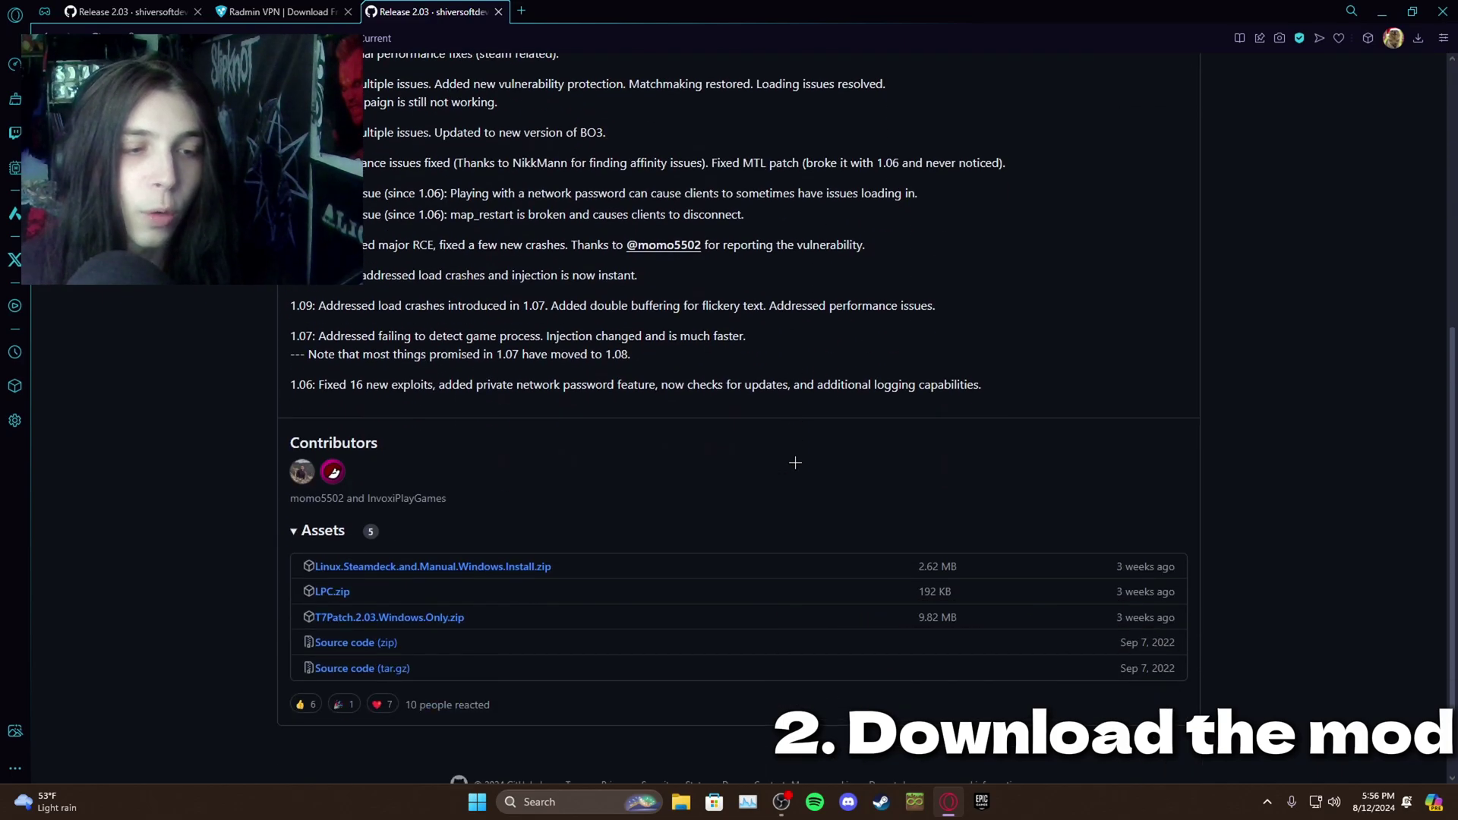
left_click(411, 625)
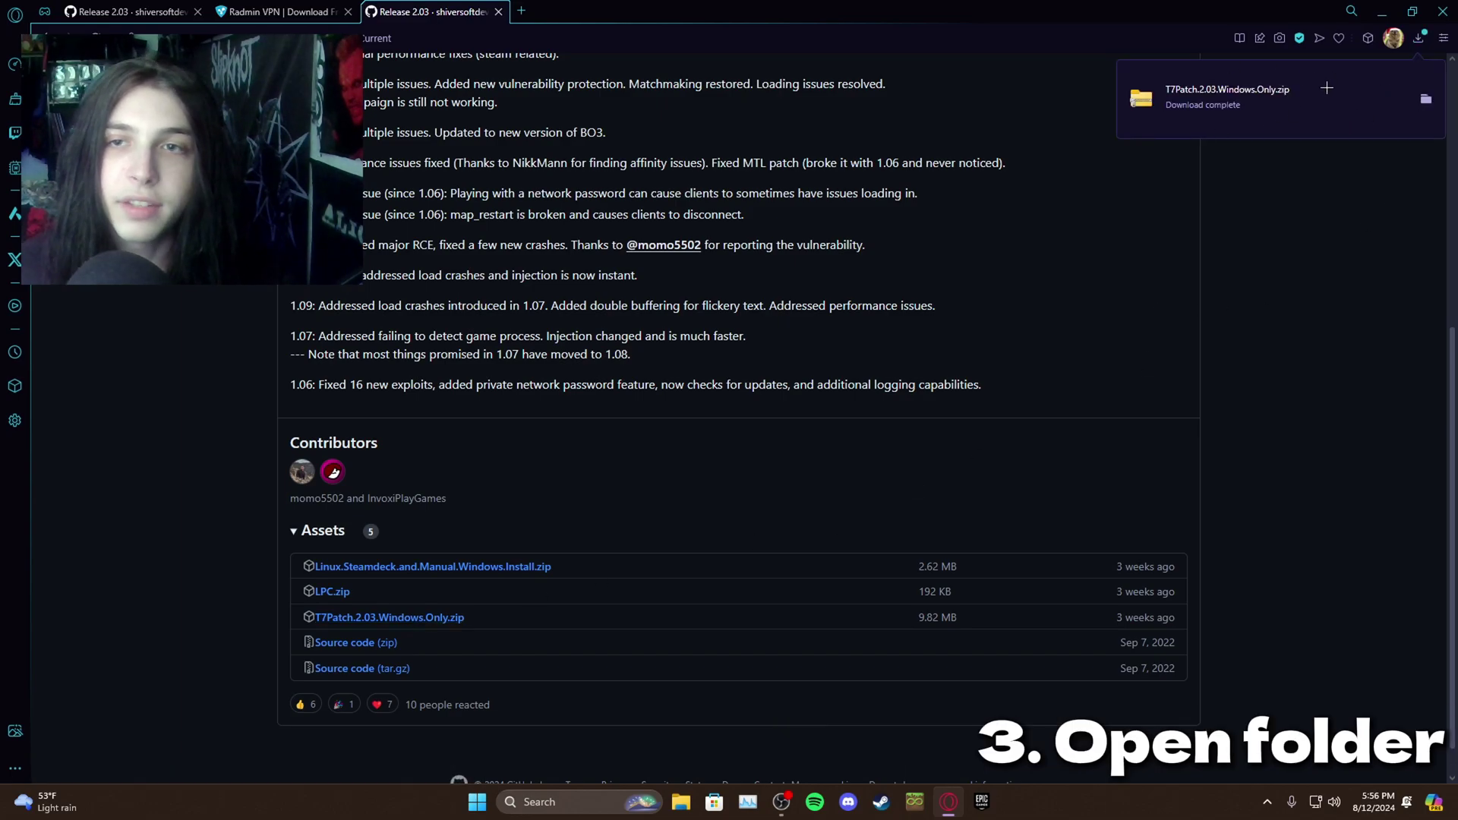
left_click(1190, 122)
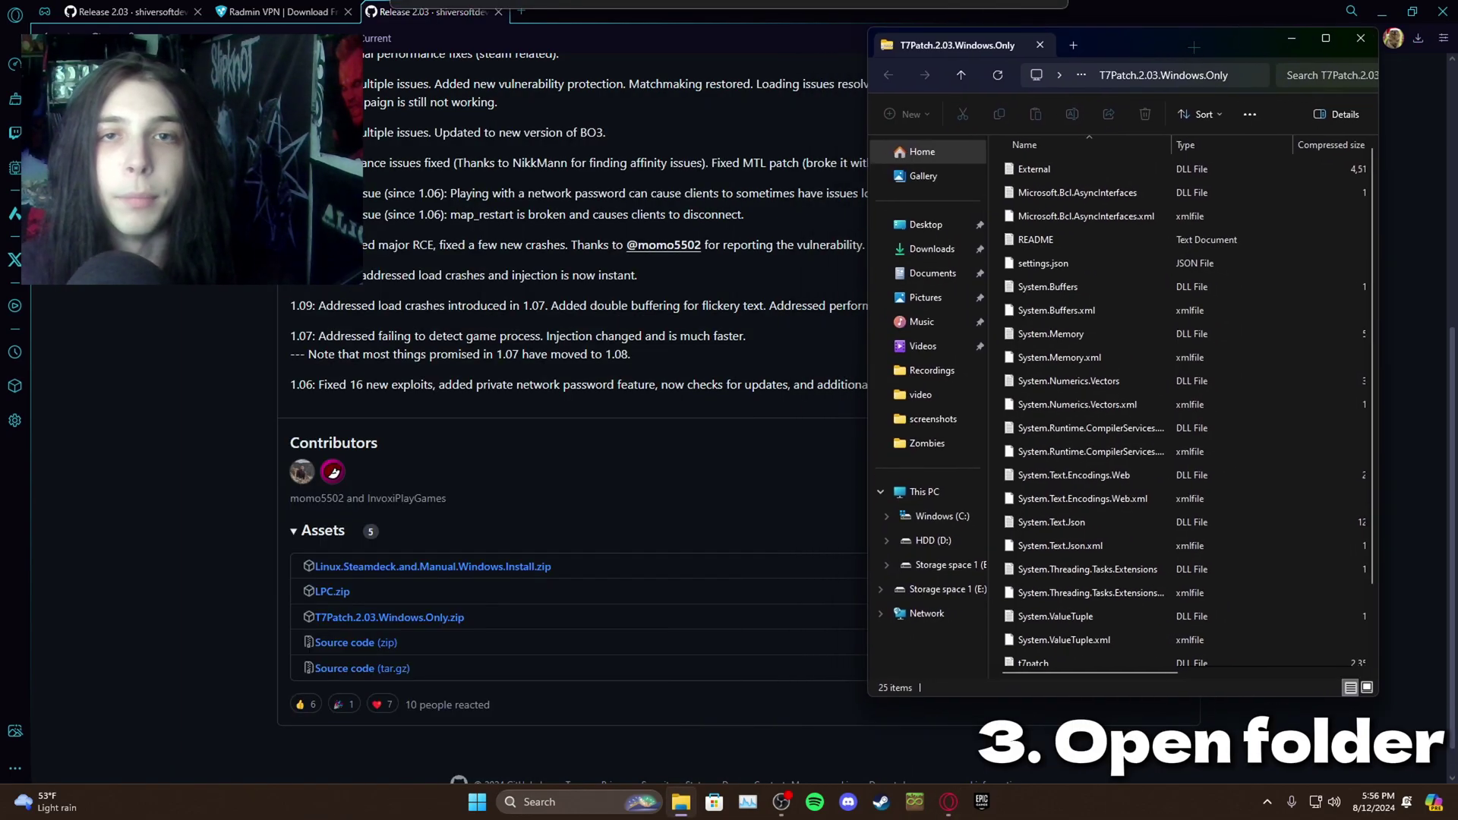
left_click_drag(1195, 47, 1206, 43)
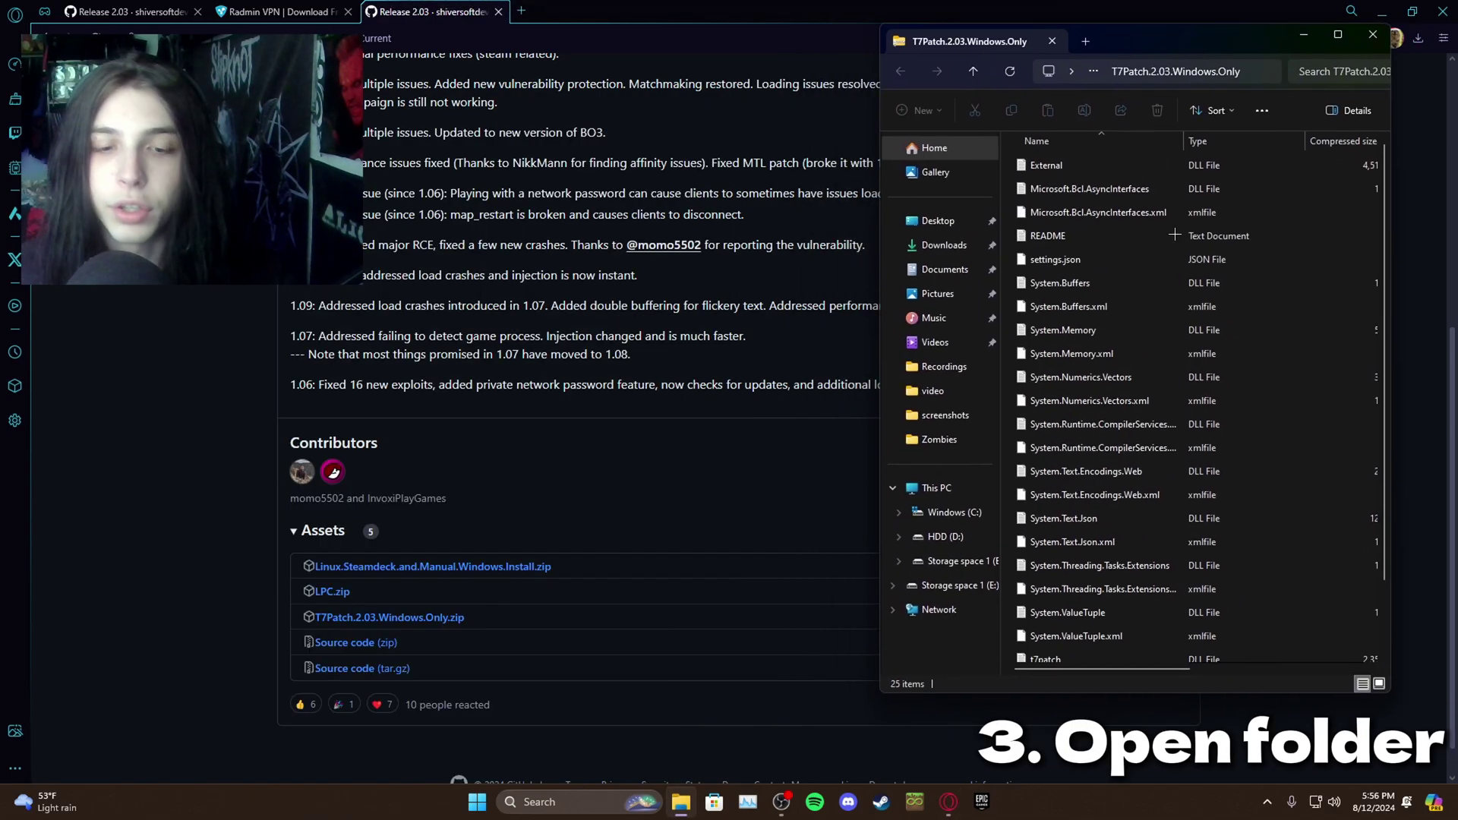
Switch to Steam, browse the local files of Call of Duty: Black Ops III and place the game folder beside the archive window
left_click(883, 799)
right_click(115, 317)
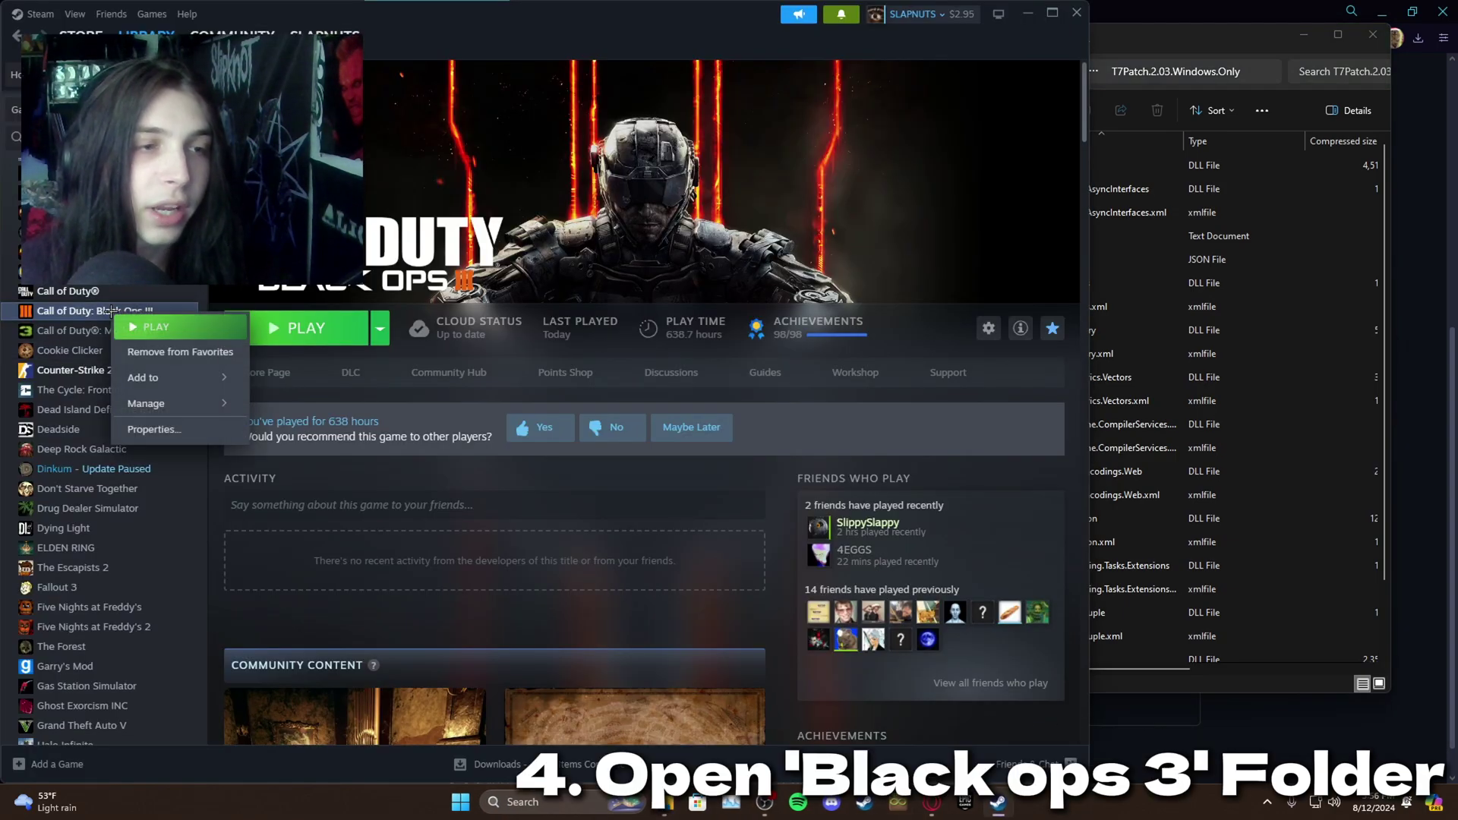
mouse_move(172, 408)
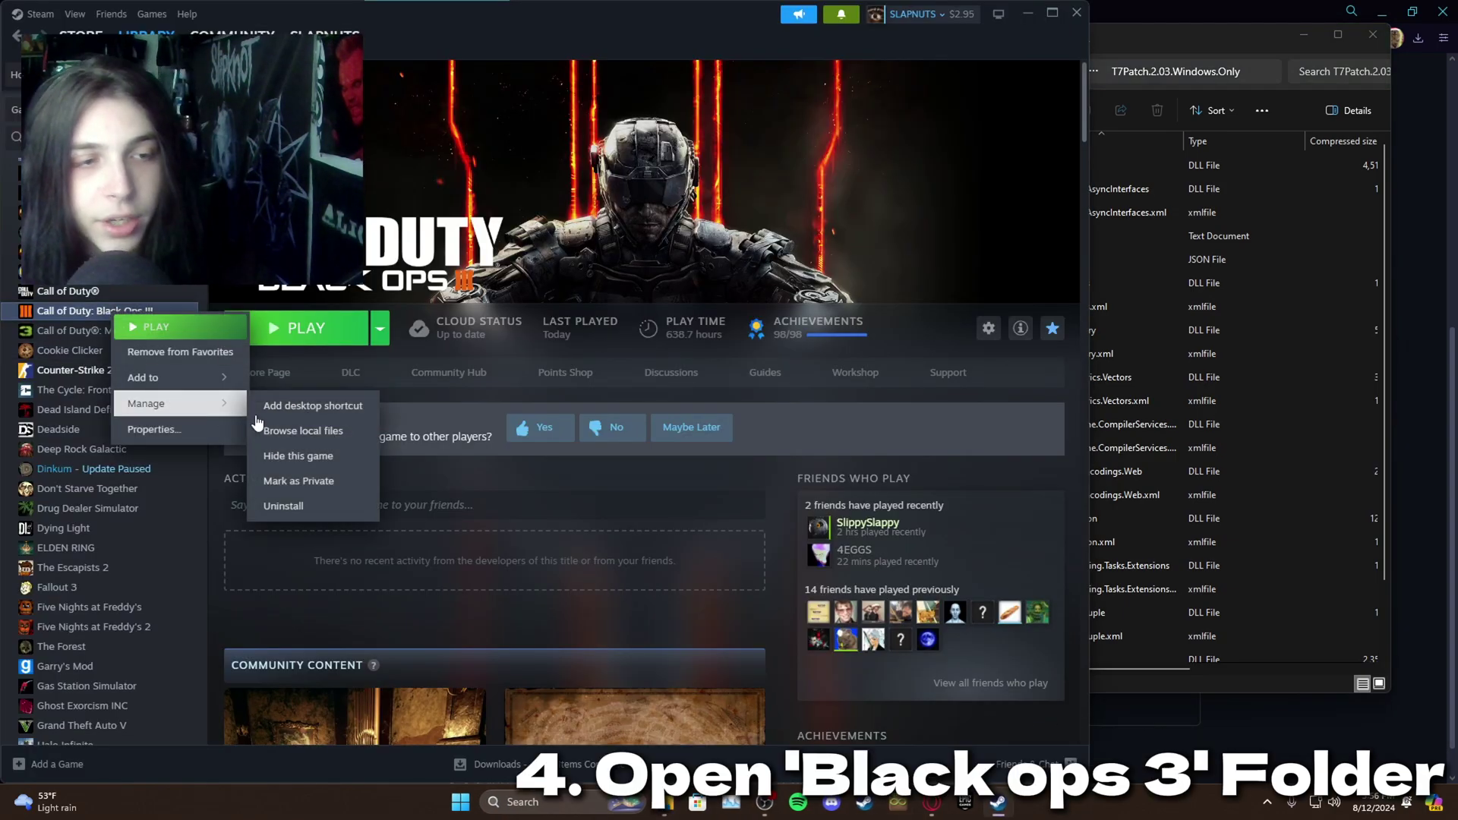
left_click(326, 438)
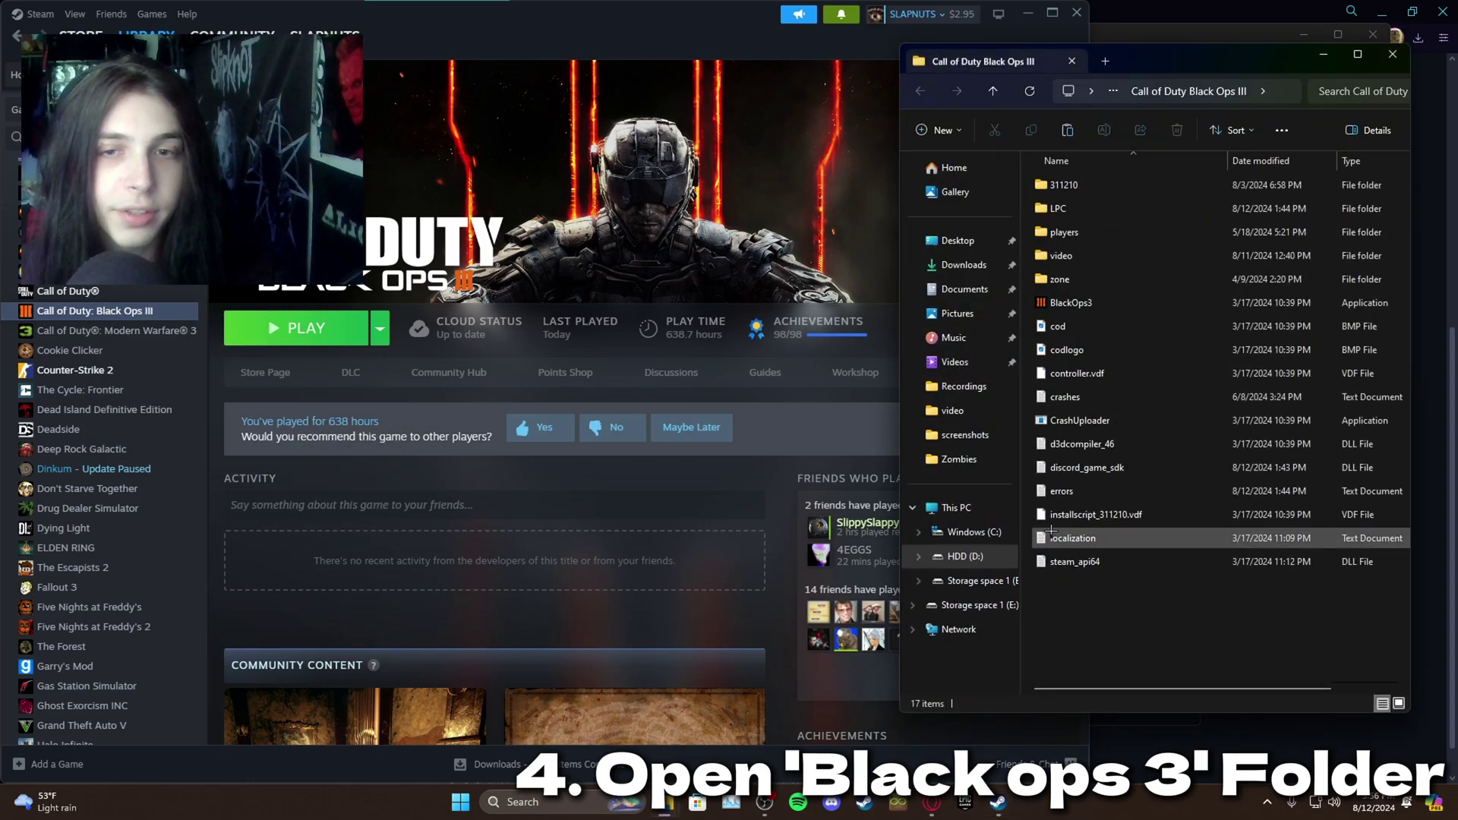
left_click_drag(1182, 64, 519, 103)
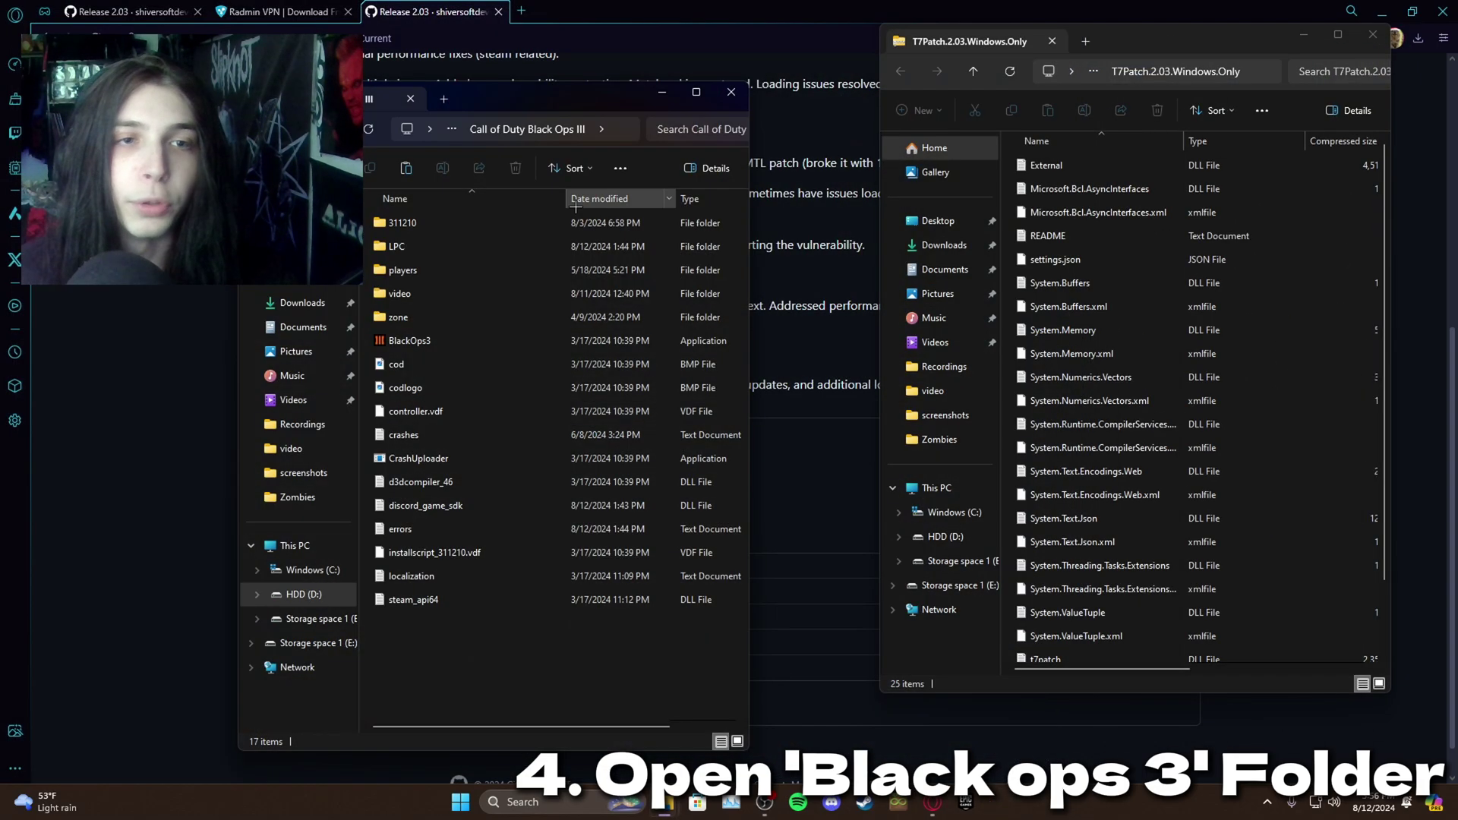
left_click_drag(519, 103, 464, 70)
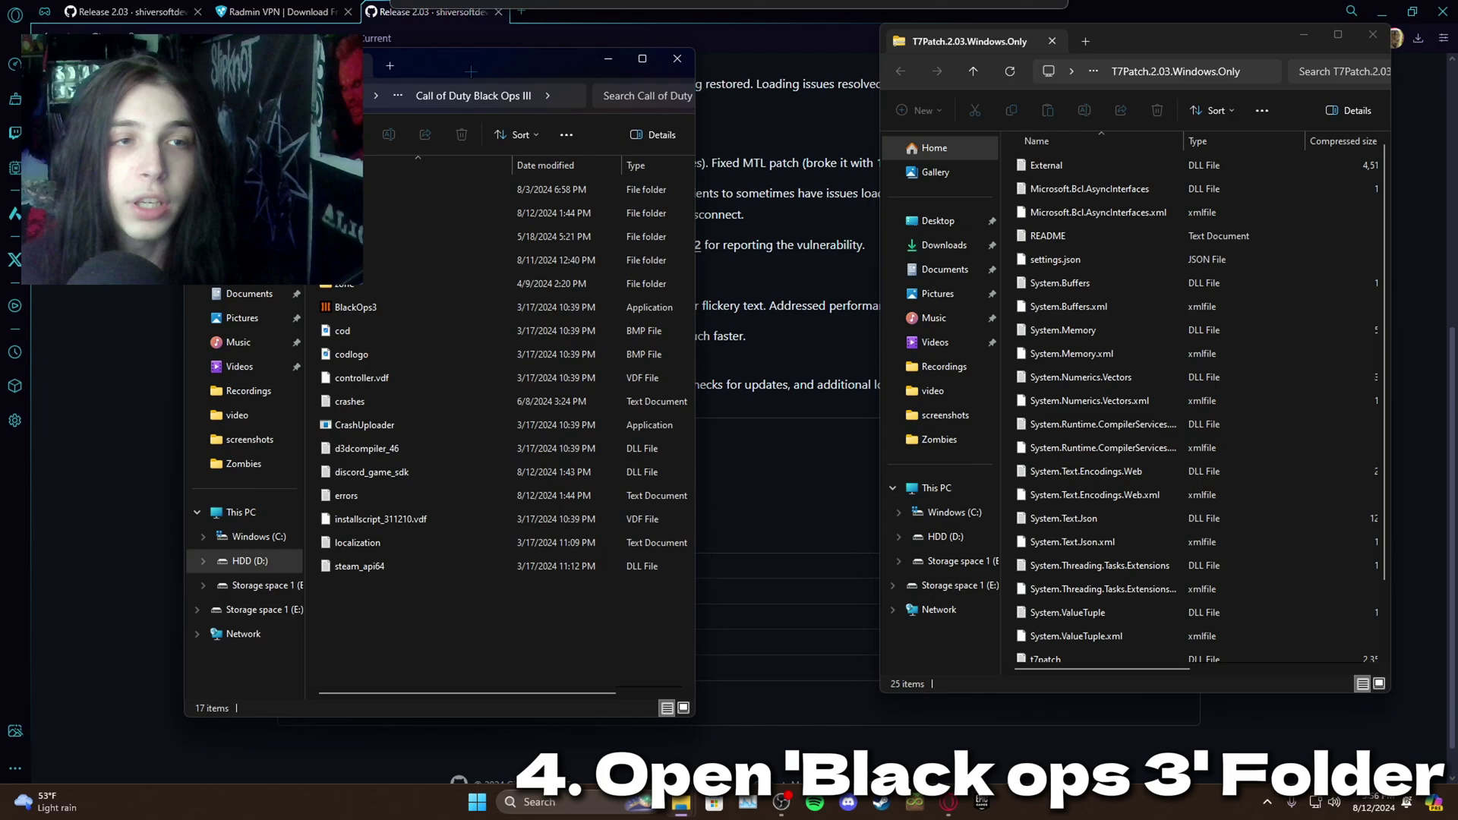
Copy all files from the T7Patch archive into the Call of Duty Black Ops III folder and close the archive window
left_click(1166, 212)
key("ctrl+a")
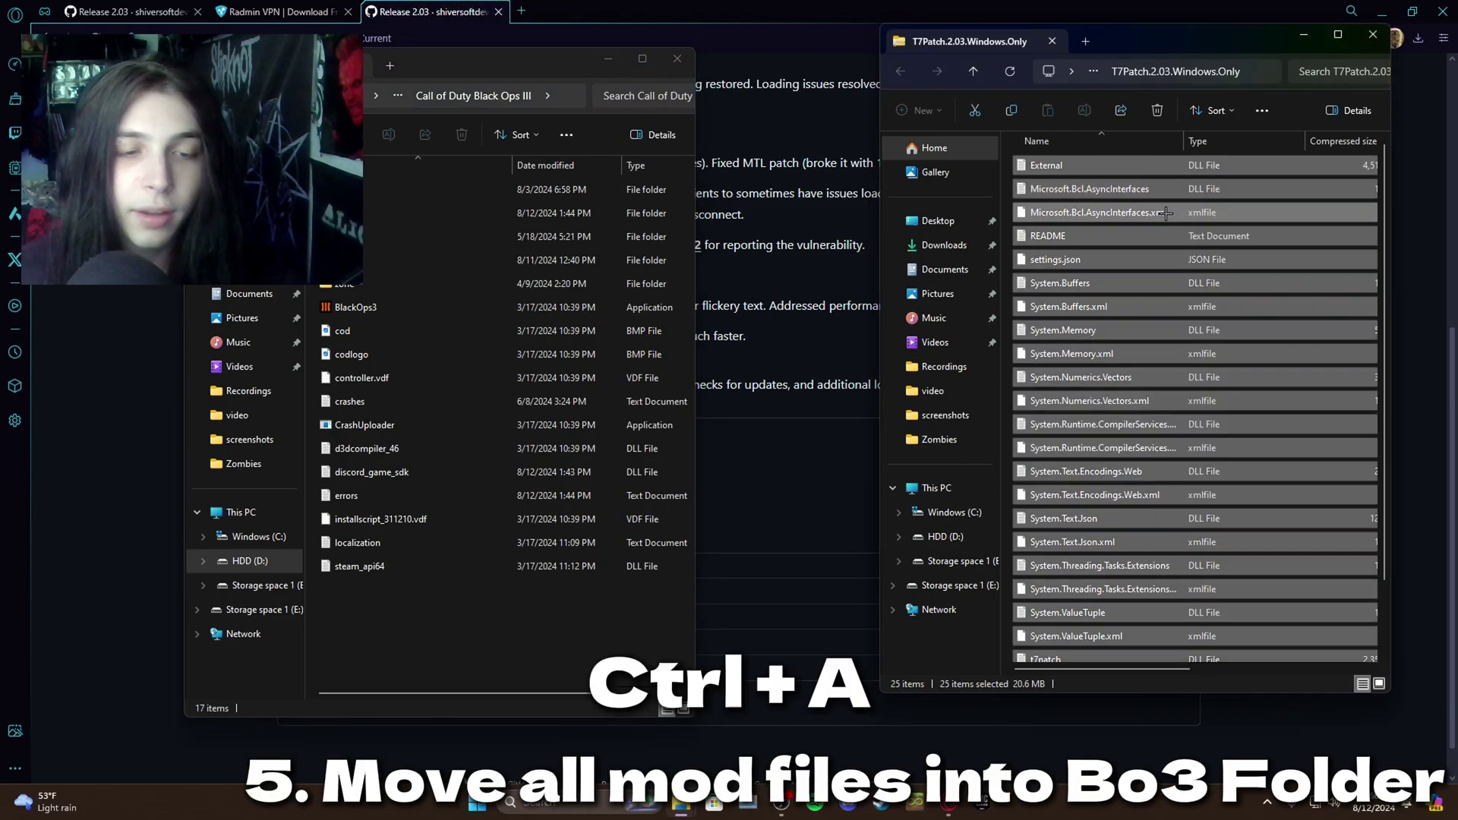
left_click_drag(1139, 304, 488, 638)
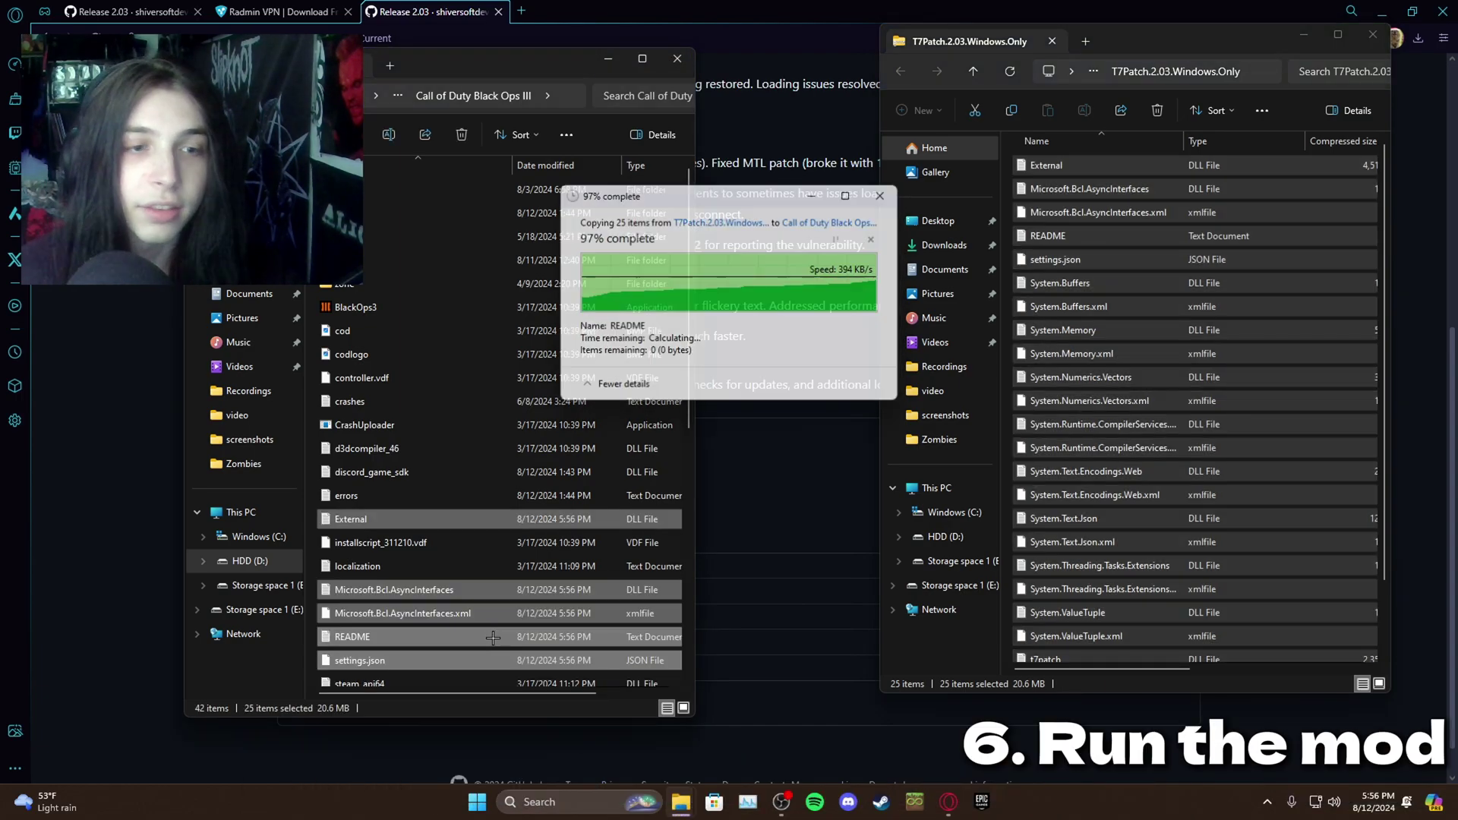
left_click(493, 638)
left_click(1373, 34)
Run t7patch_2.03 from the game folder, allow it past the SmartScreen warning and close the folder window
scroll(444, 399, "down", 5)
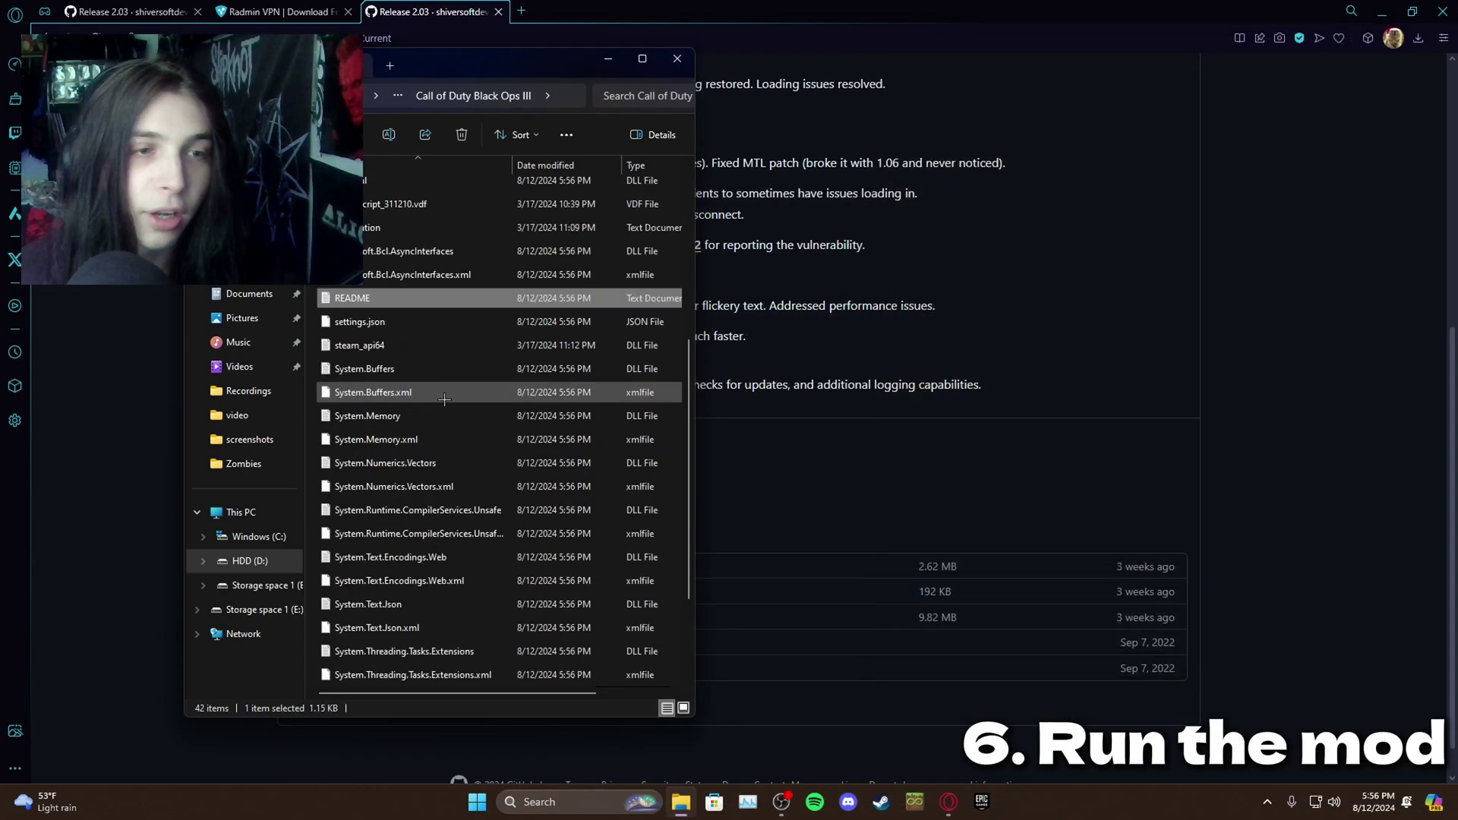
scroll(444, 399, "down", 2)
double_click(394, 631)
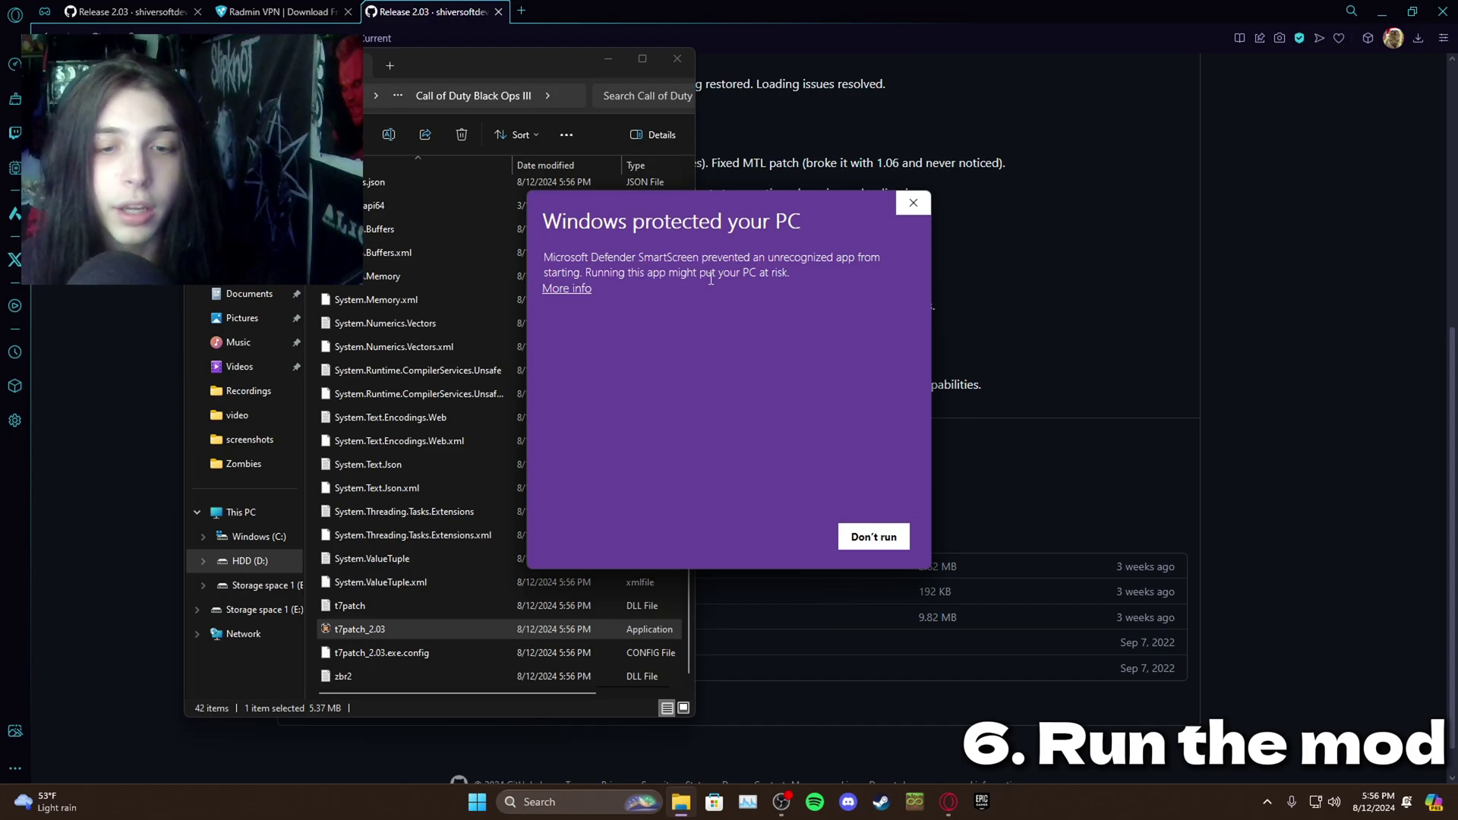
left_click(567, 290)
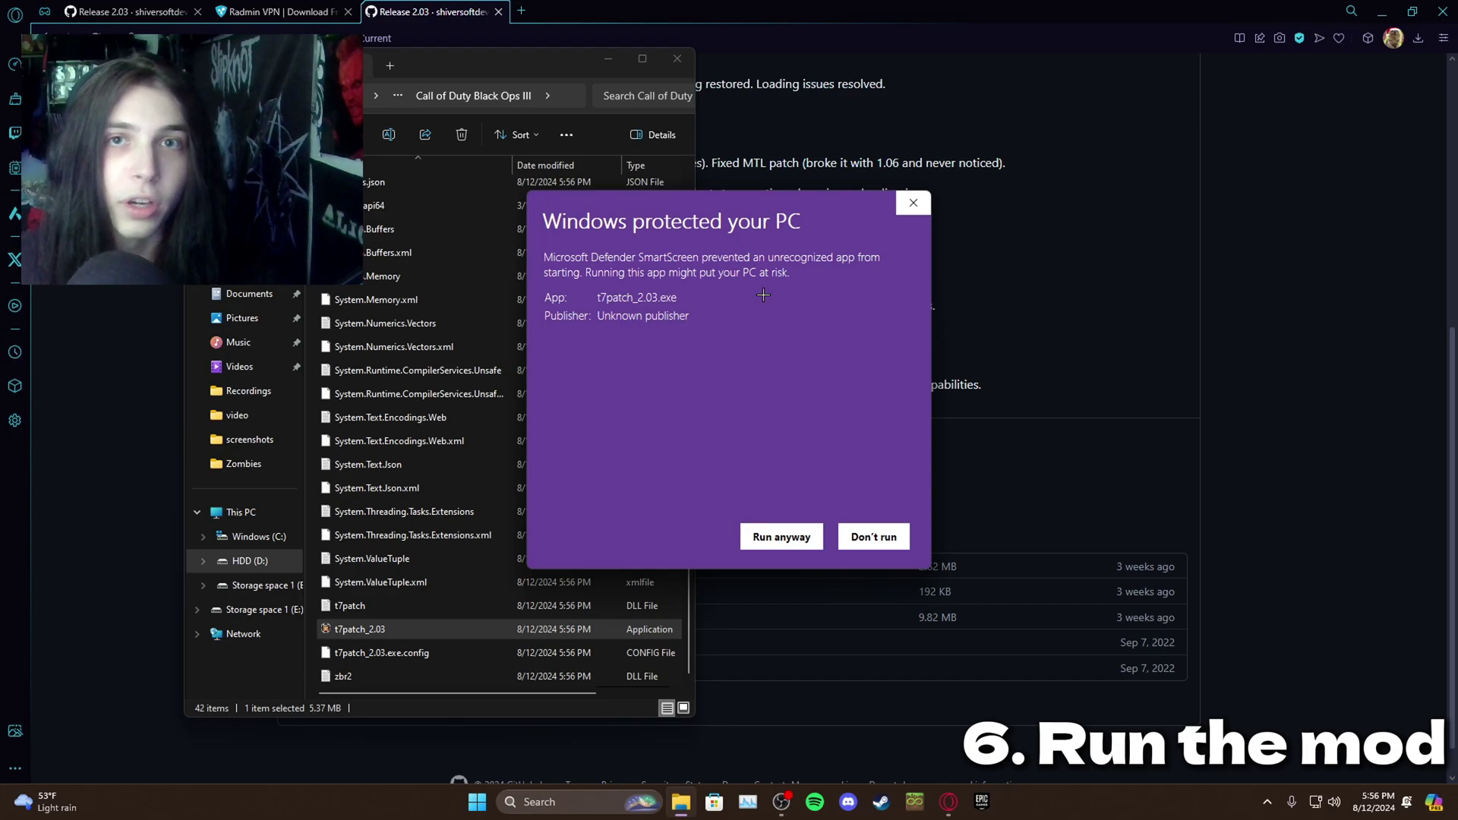
left_click(782, 537)
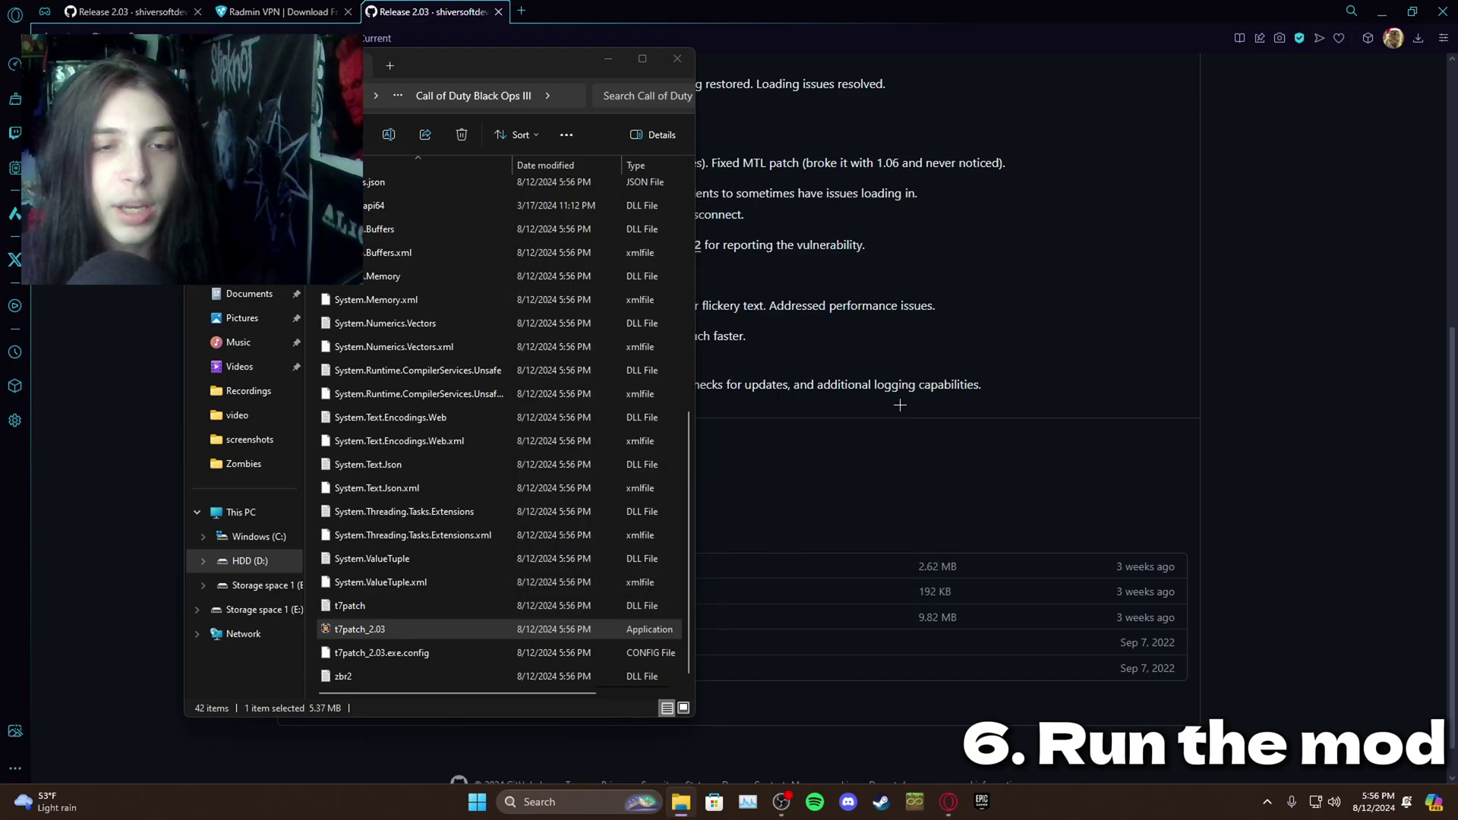
left_click(676, 58)
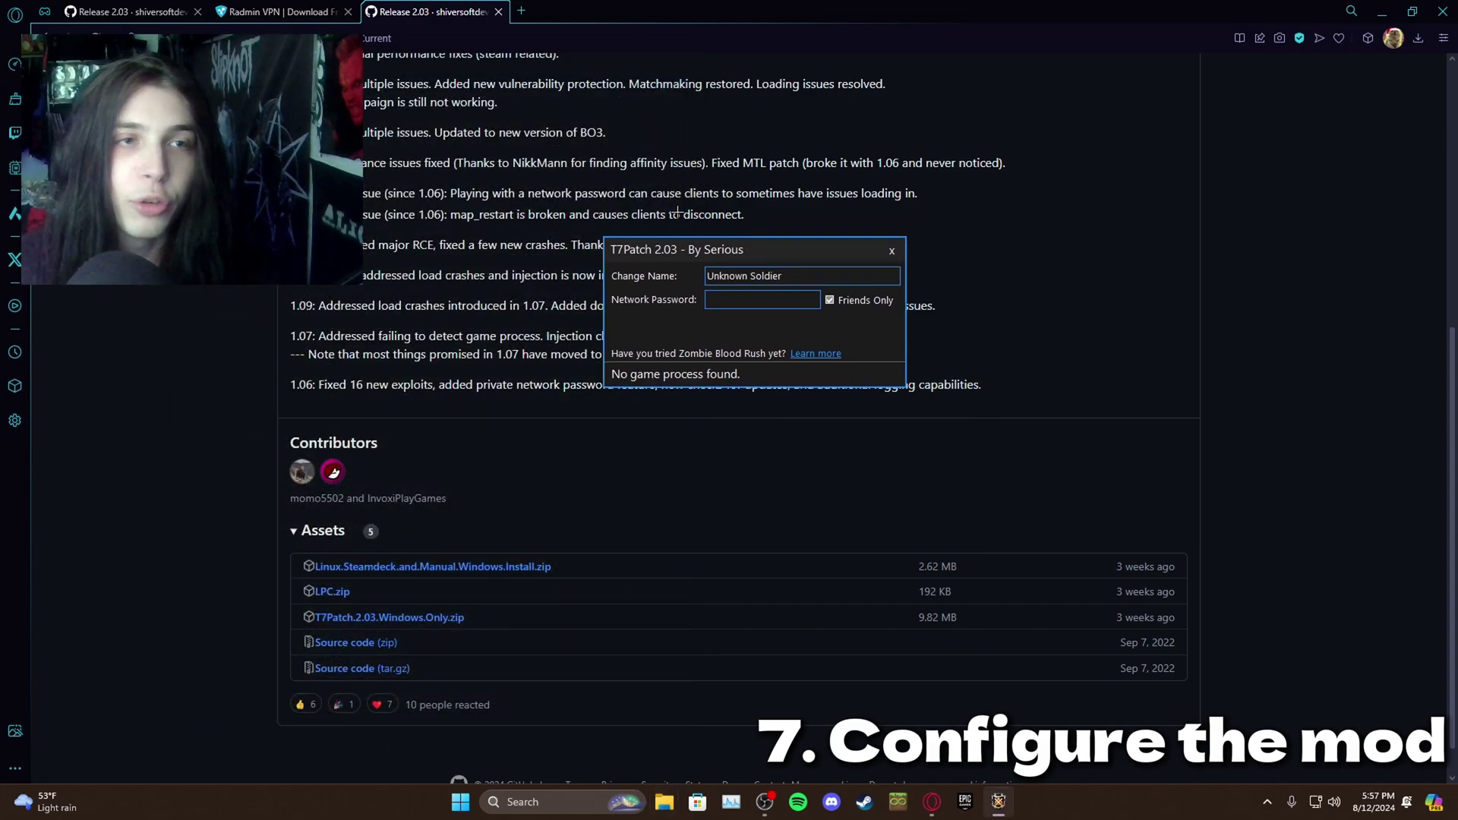
Clear the desktop of other windows and replace the default player name in T7Patch with the player's own nickname
key("super+d")
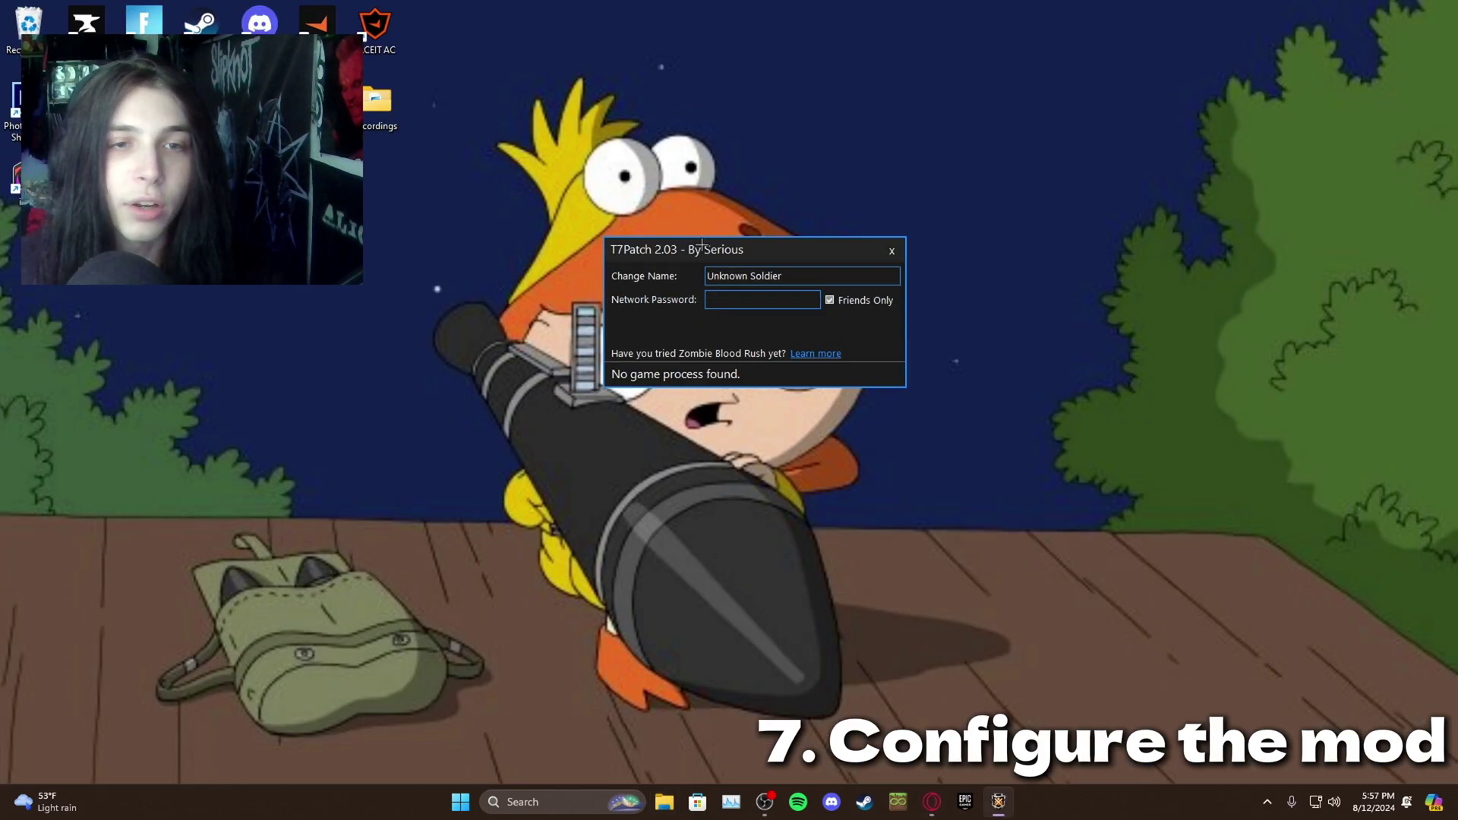
left_click_drag(702, 243, 609, 251)
triple_click(680, 293)
type("Slapnuts")
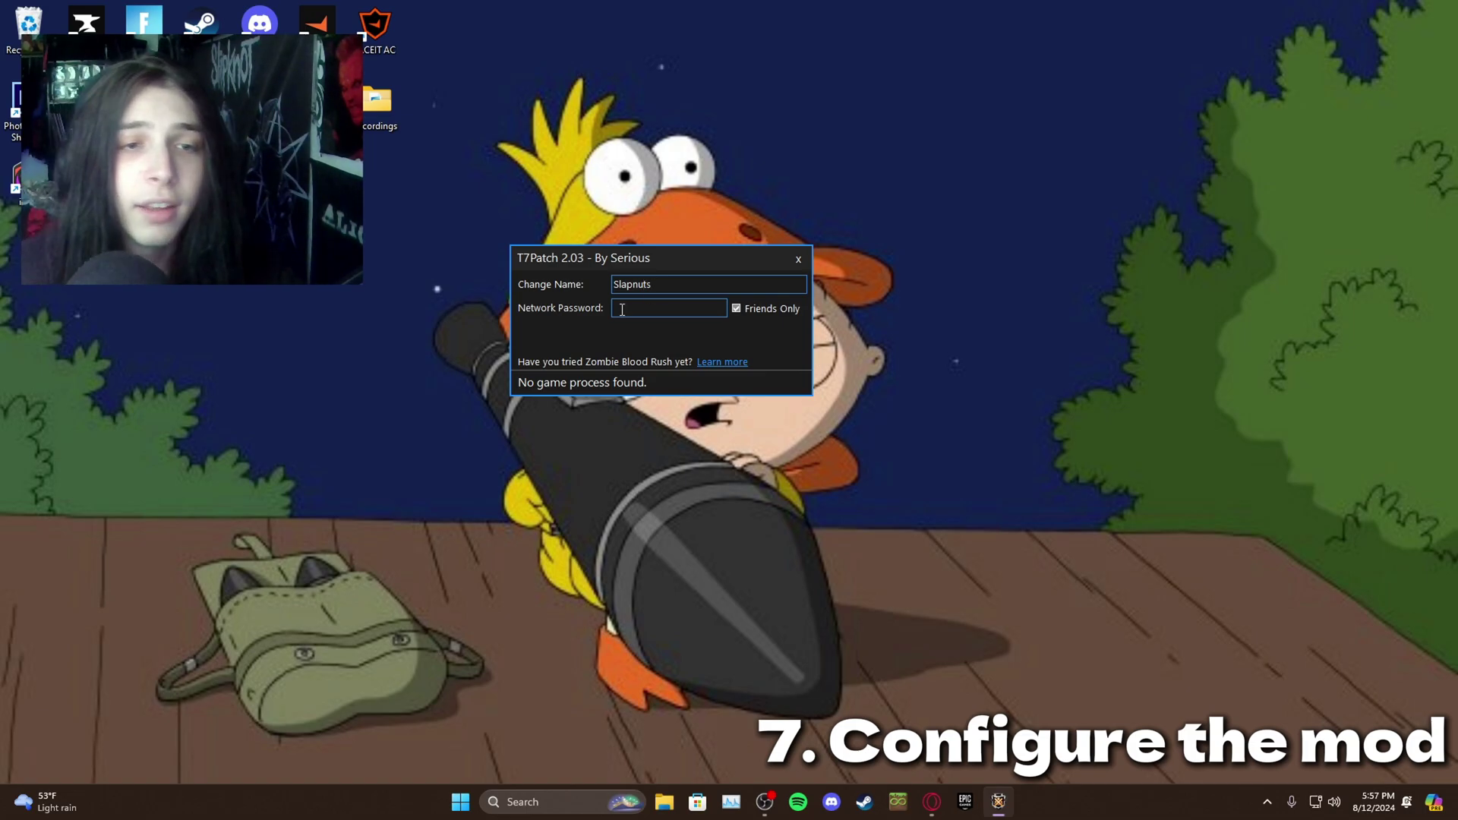
Enter the network password in T7Patch with Friends Only turned off, and move its window aside
key("Tab")
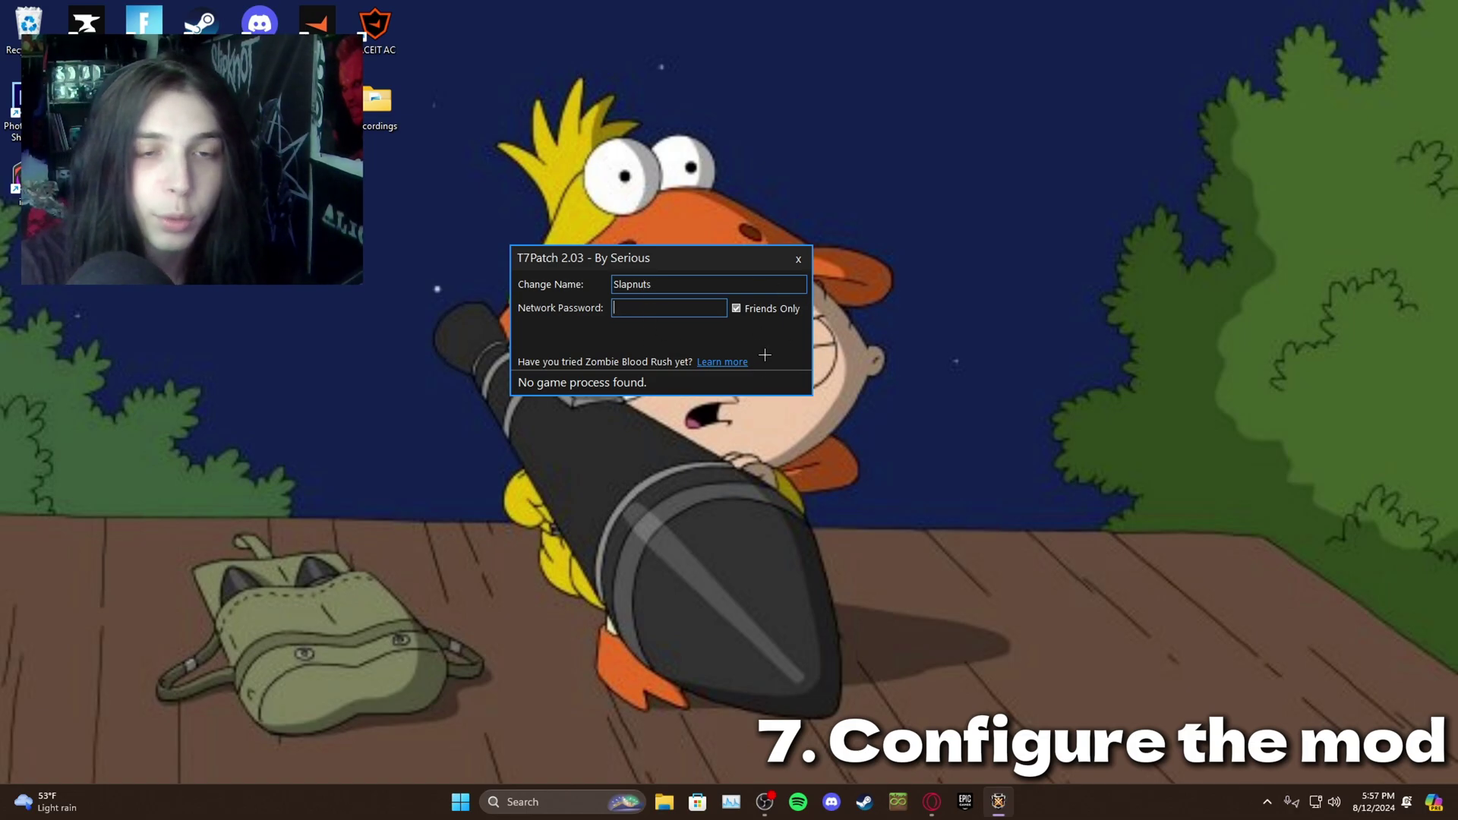
type("*******")
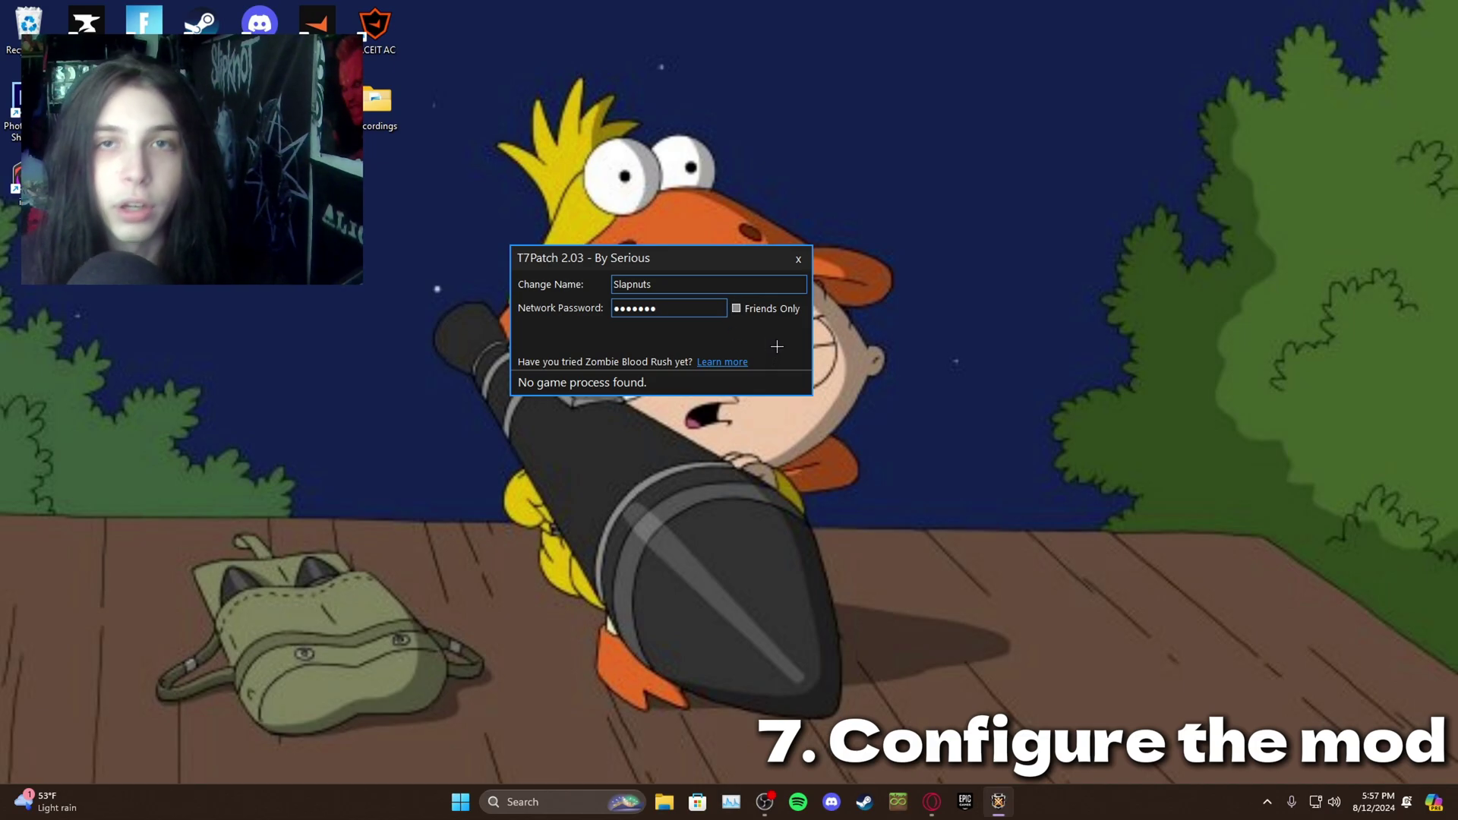
left_click_drag(584, 262, 546, 242)
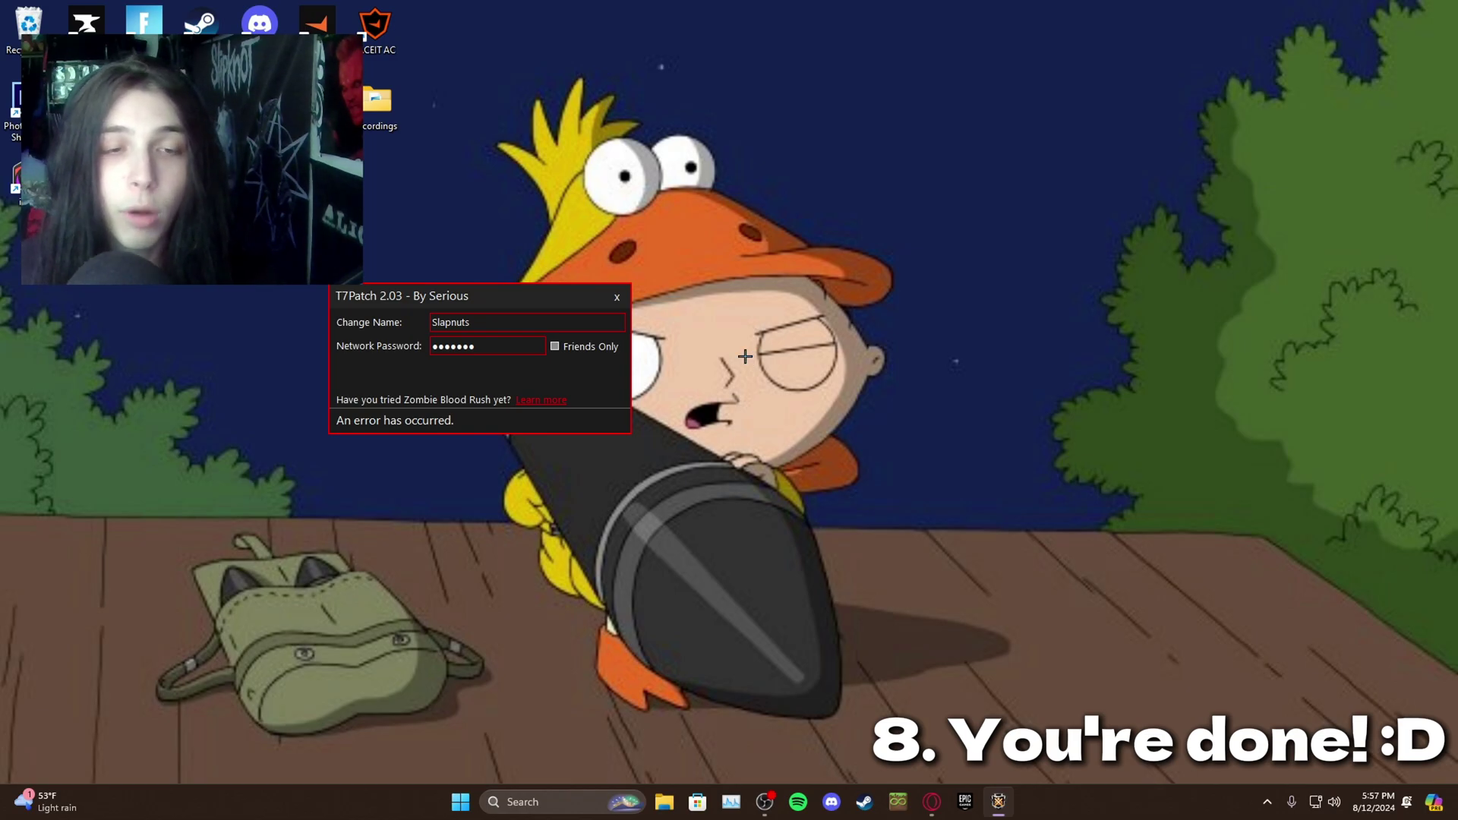
left_click_drag(527, 295, 272, 214)
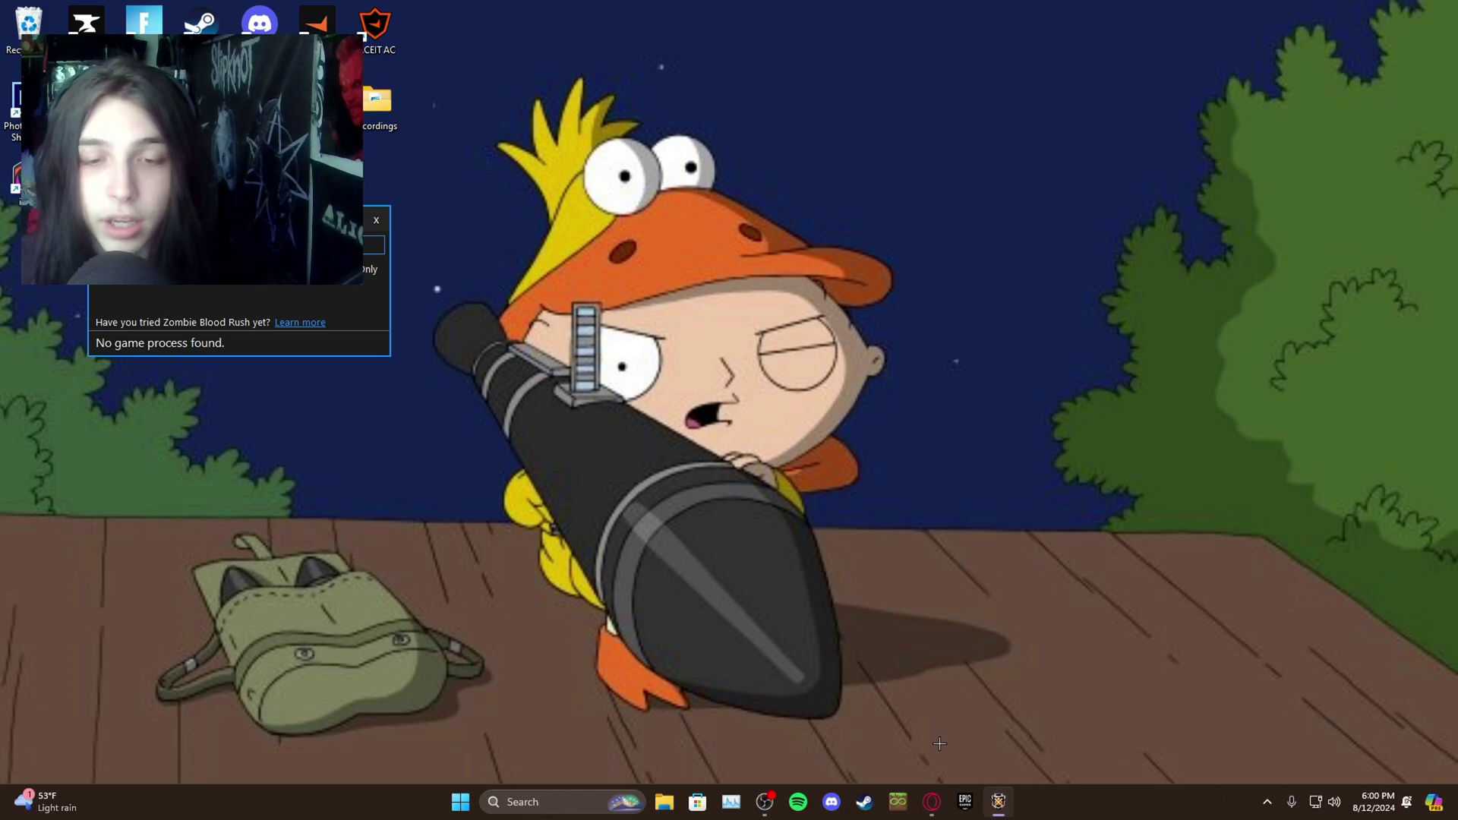
Search the web for "radmin vpn", open the official site and view its free download prompt without saving the installer
left_click(932, 801)
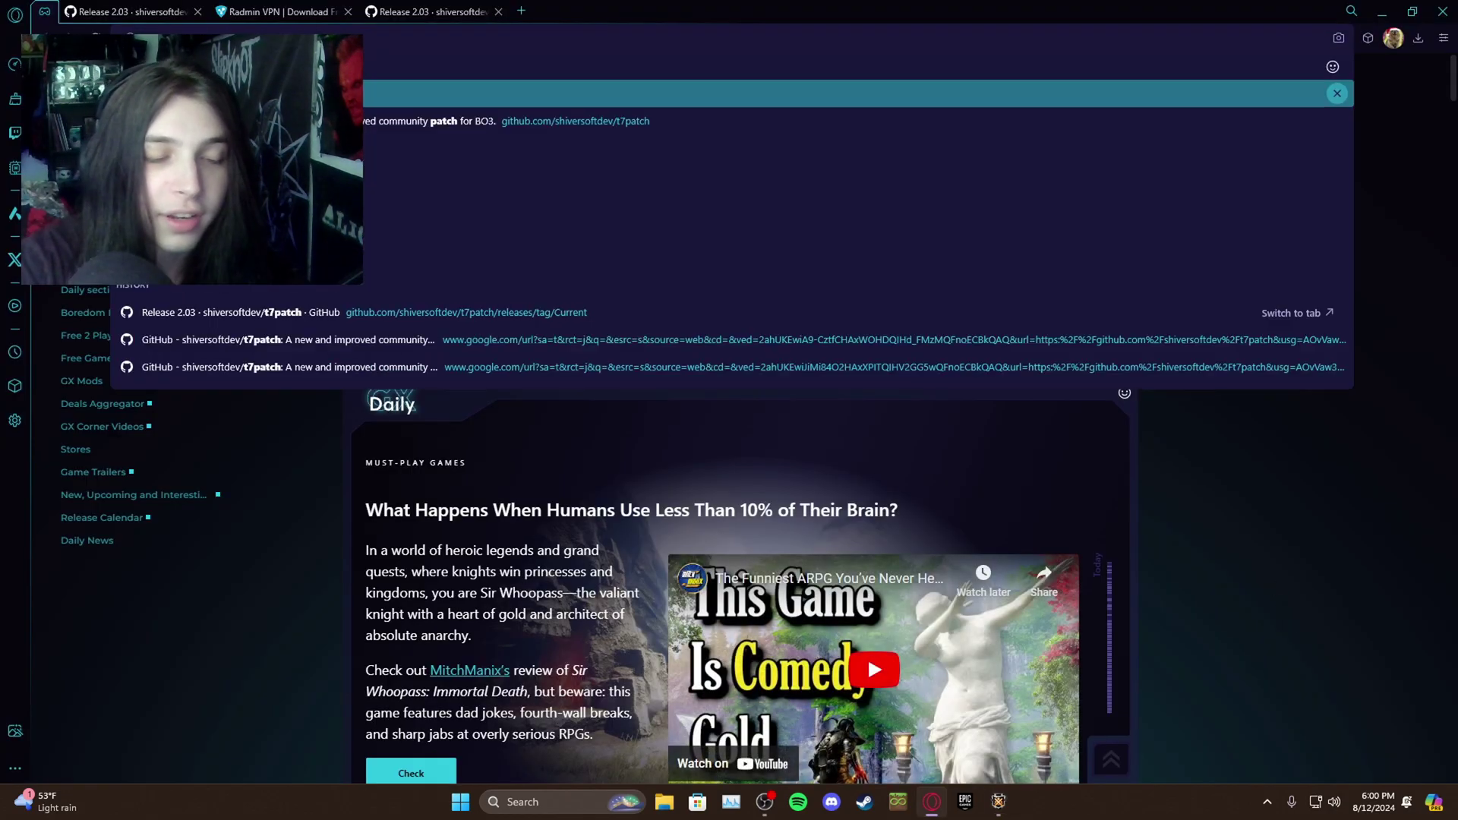
type("radmin vpn")
key("Return")
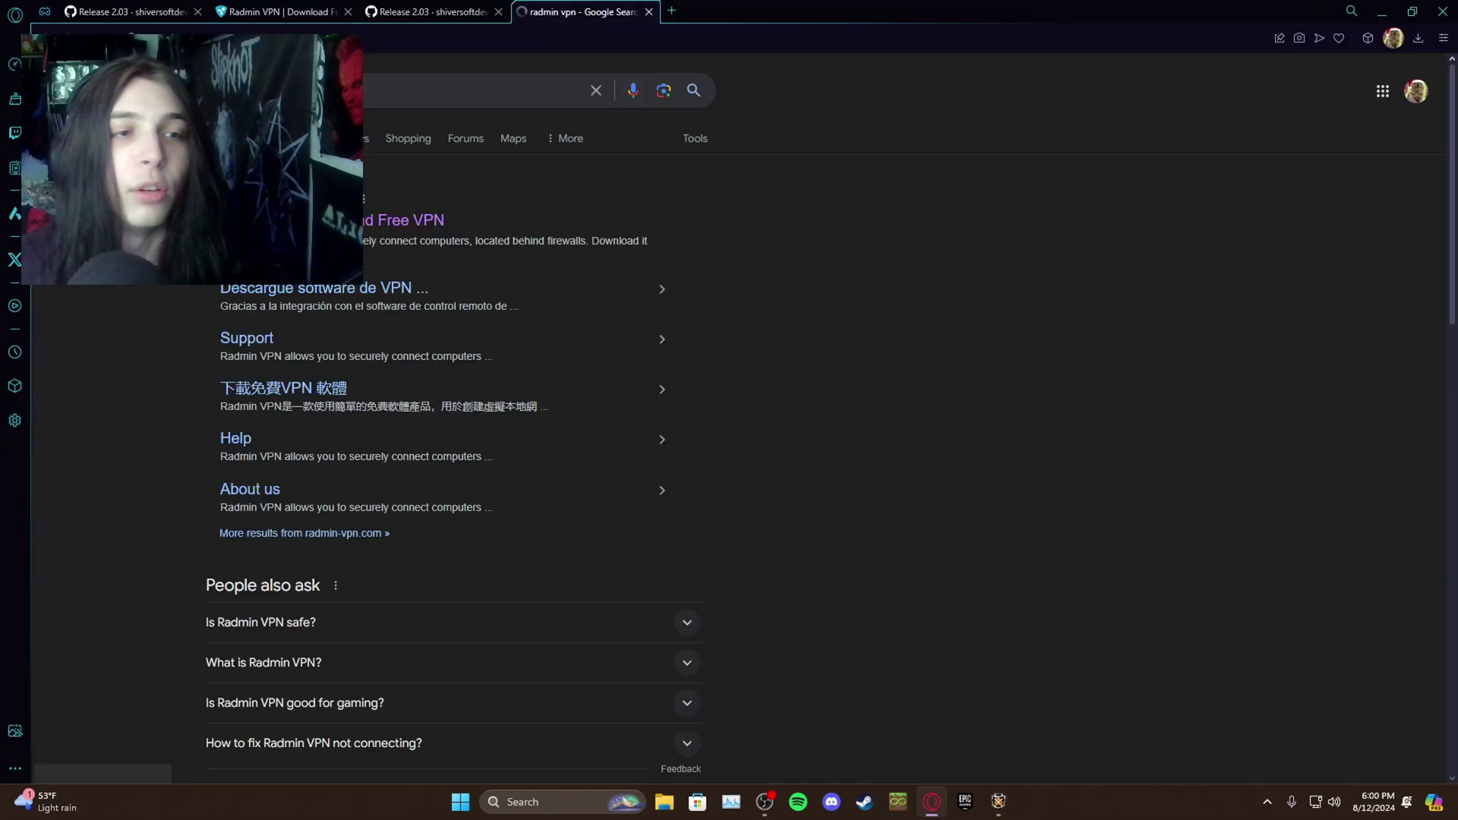
left_click(367, 222)
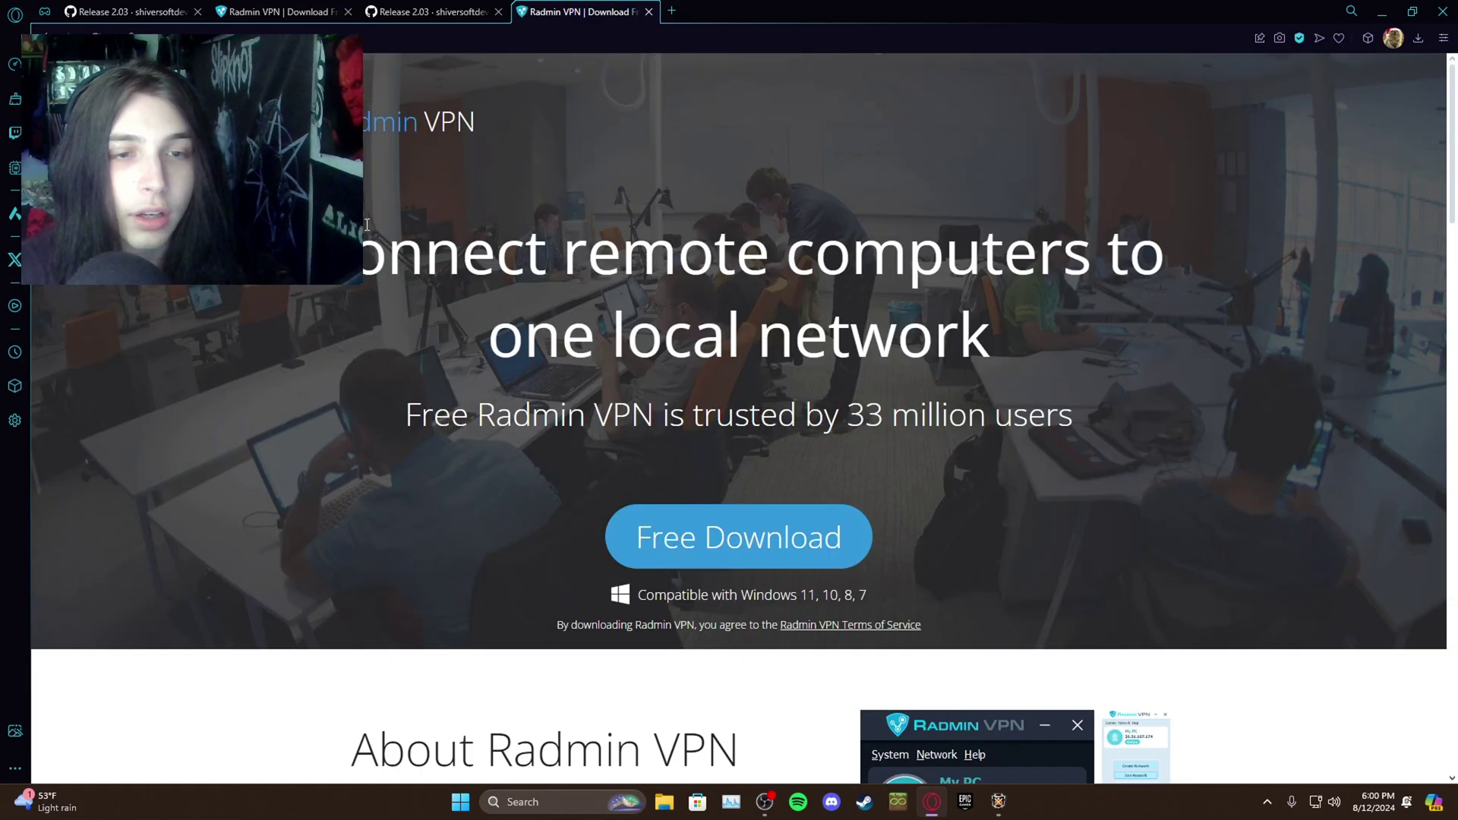
left_click(696, 561)
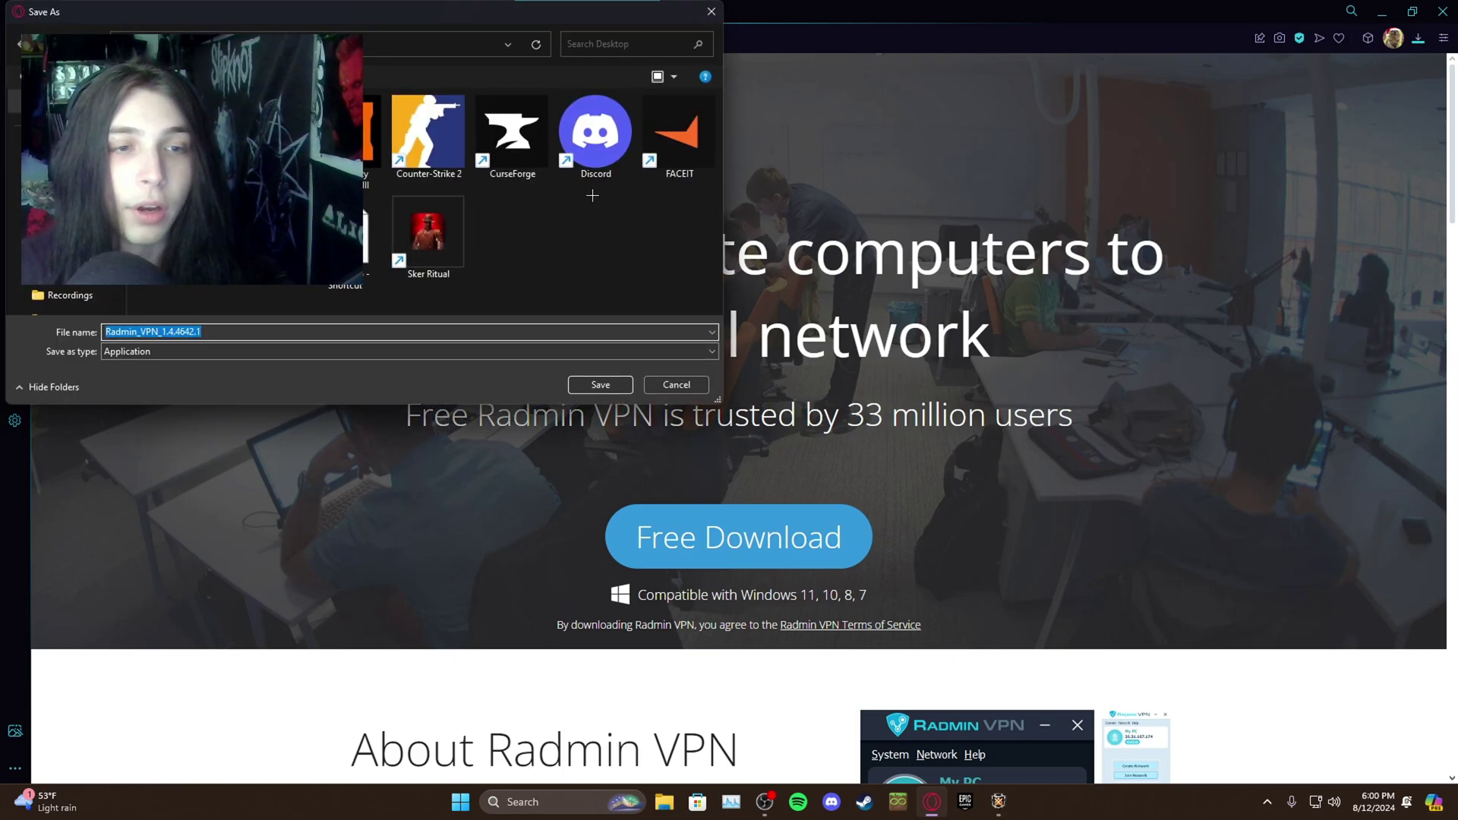
left_click(711, 12)
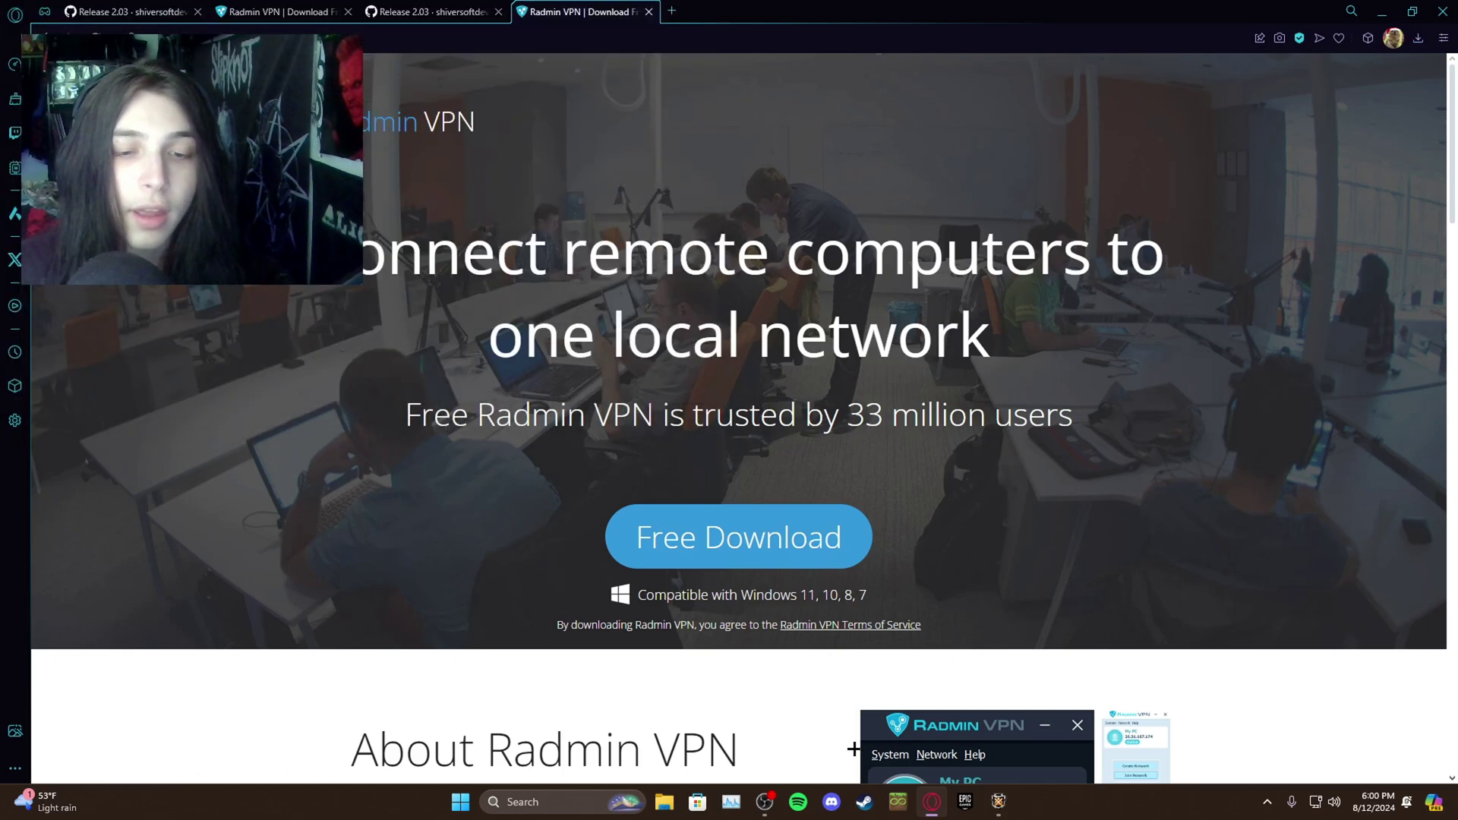
Launch the installed Radmin VPN application
key("super")
type("rad")
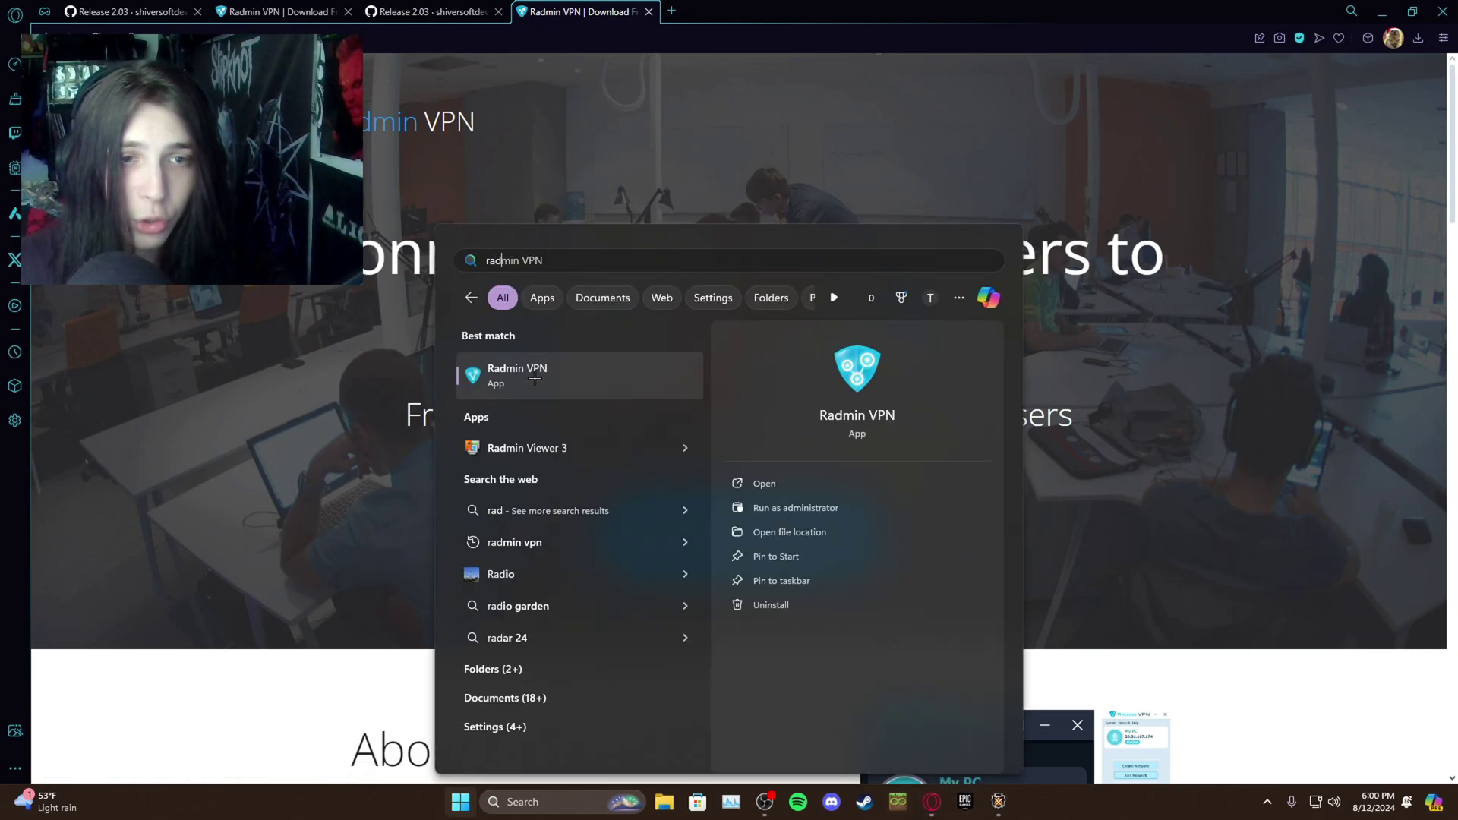
left_click(534, 378)
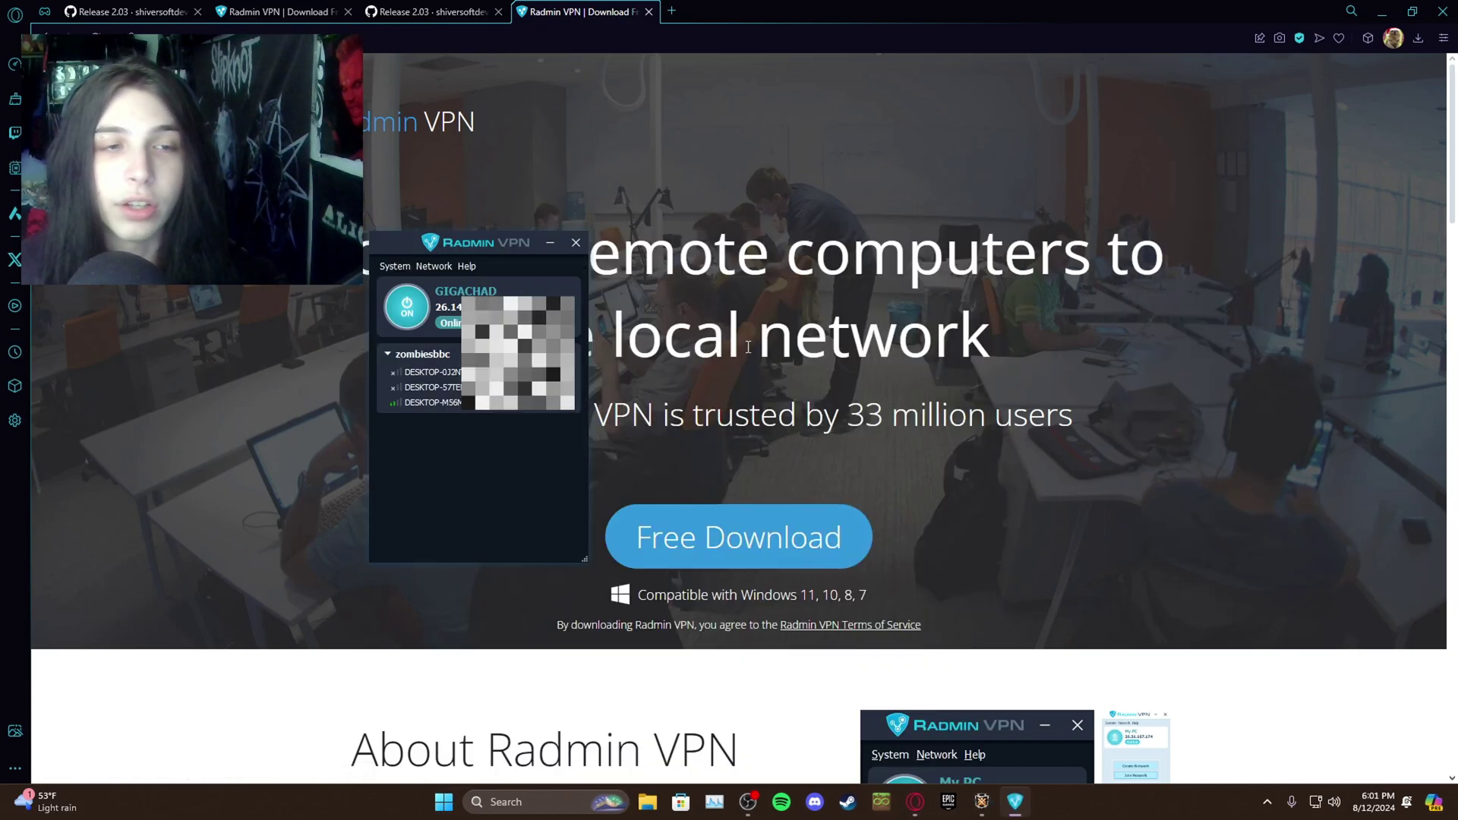
Examine the Create Network form in Radmin VPN, with its network name and password fields, and dismiss it without creating a network
left_click(435, 266)
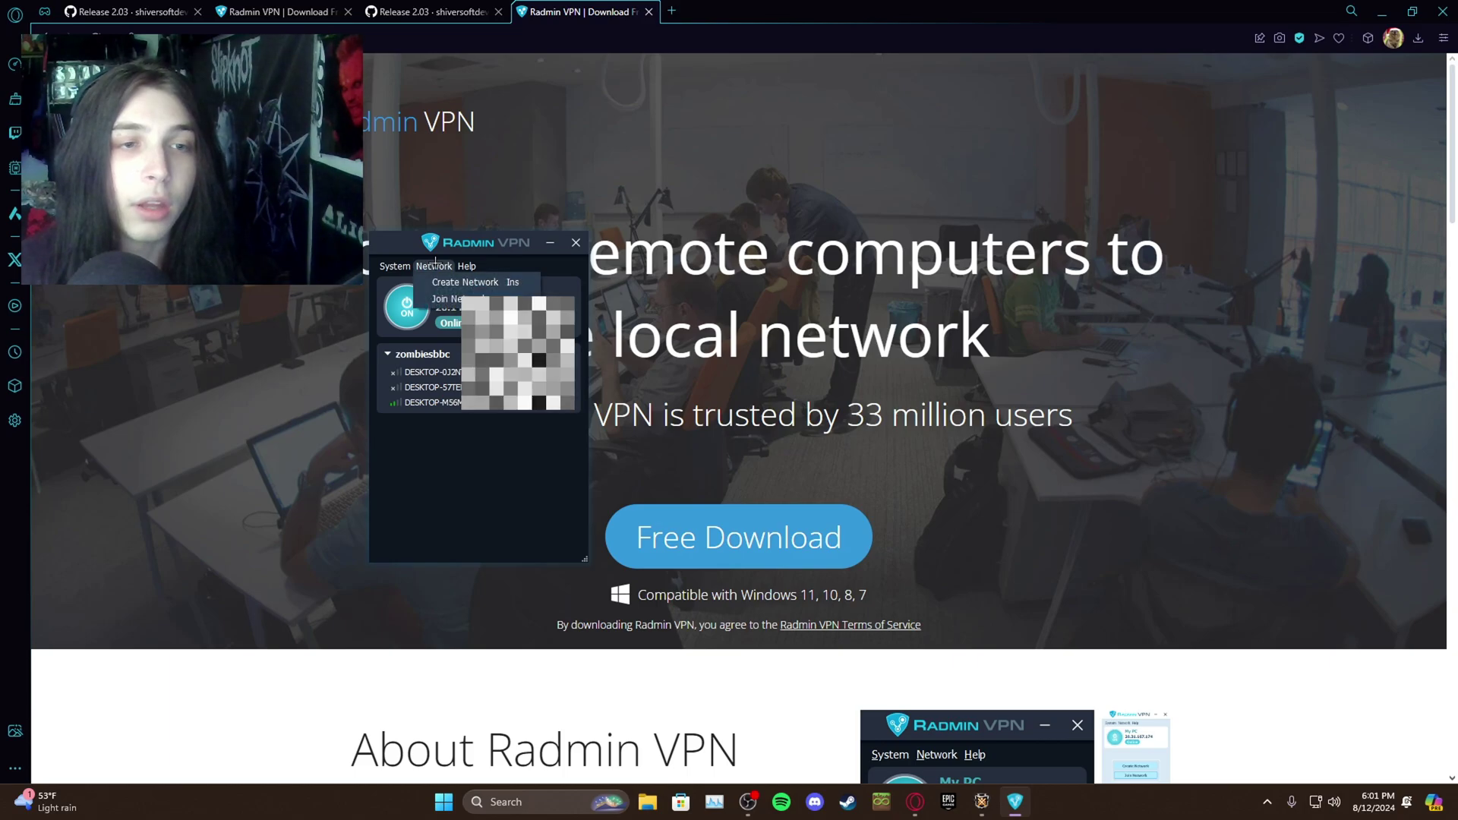
left_click(471, 282)
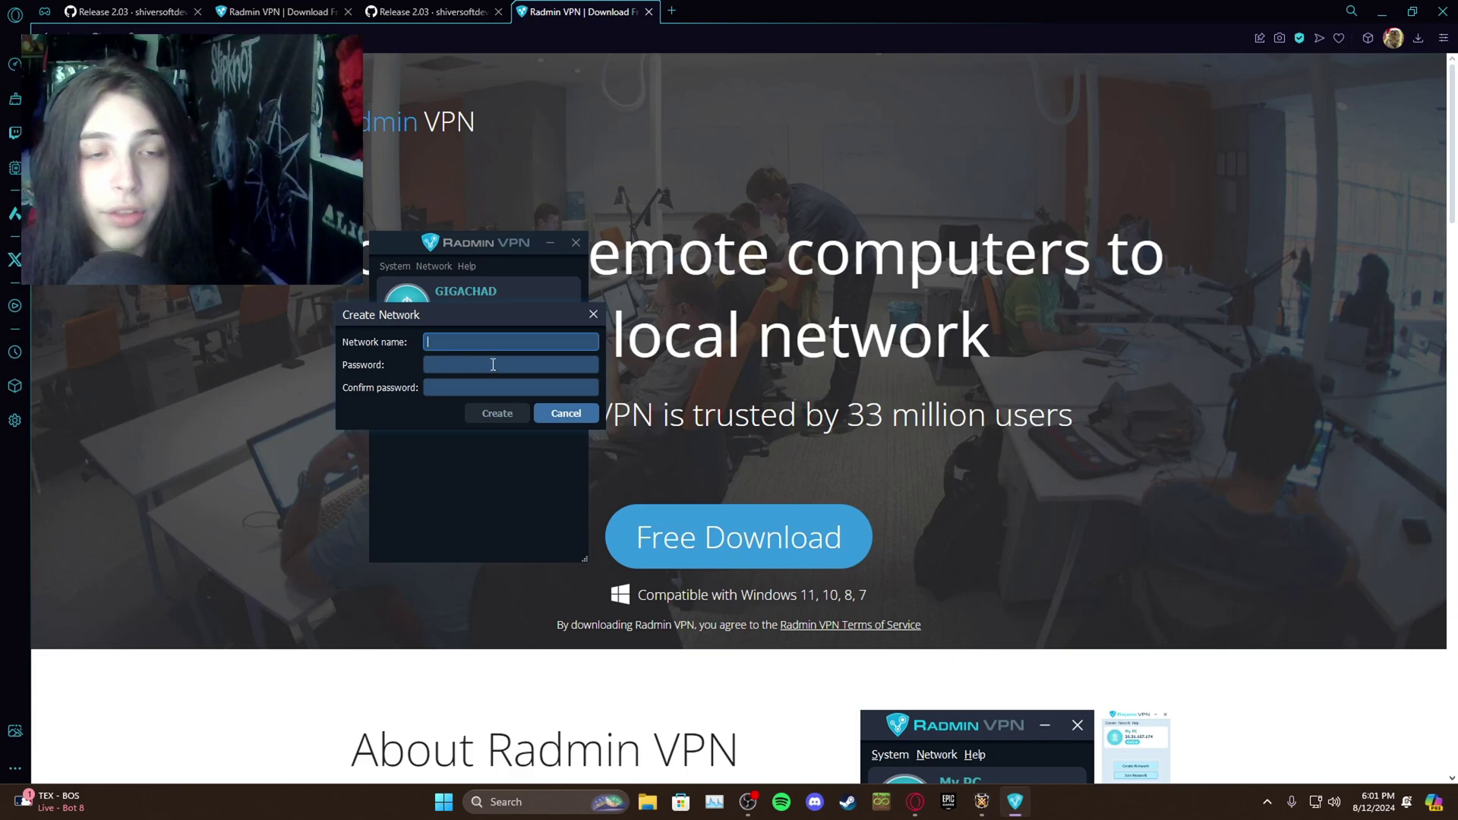
left_click(561, 408)
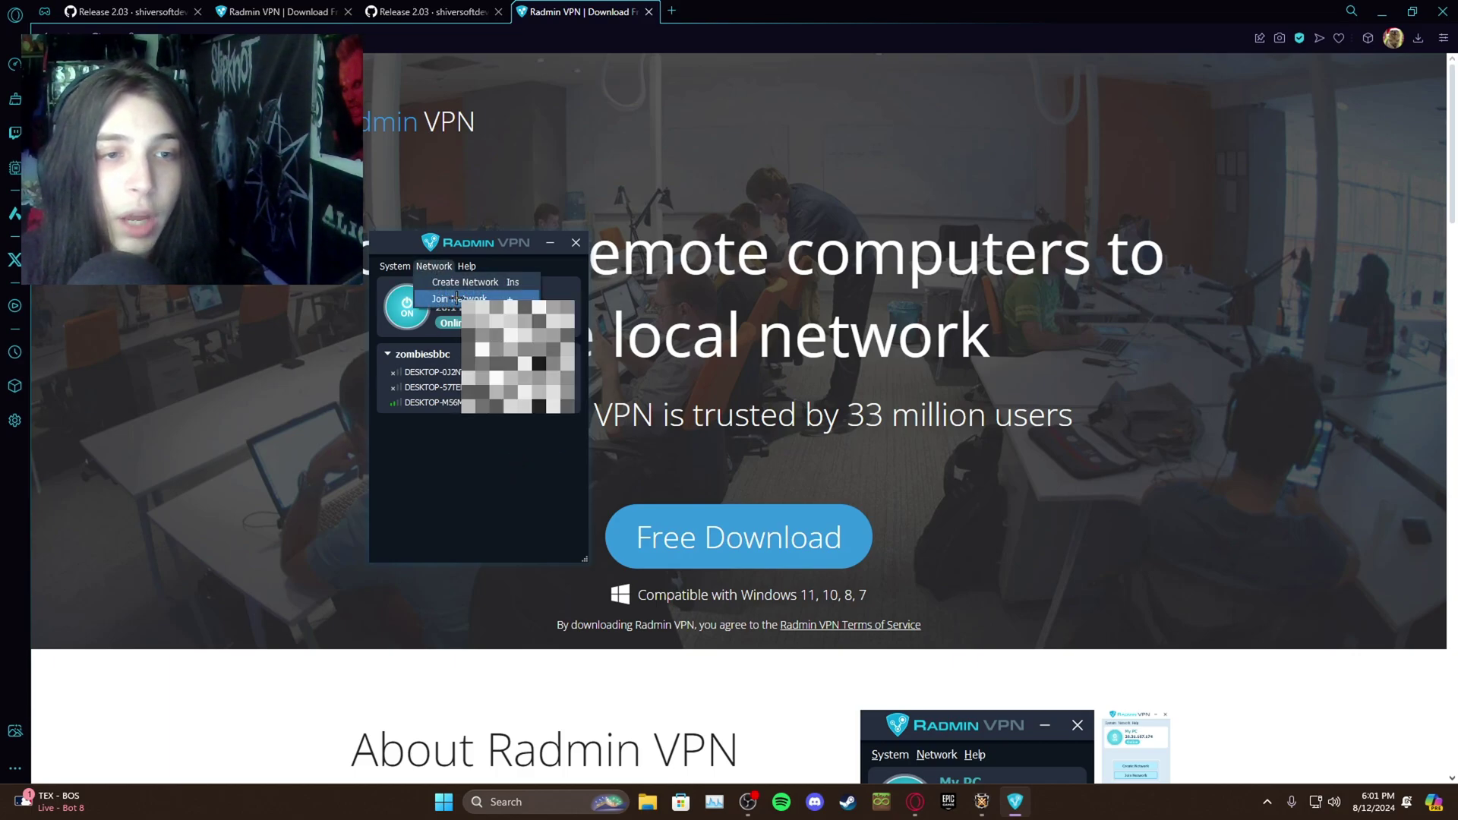
Examine the private network fields of the Join Network form, moving it clear of the main window, and dismiss it without joining
left_click(456, 298)
left_click_drag(517, 348, 796, 349)
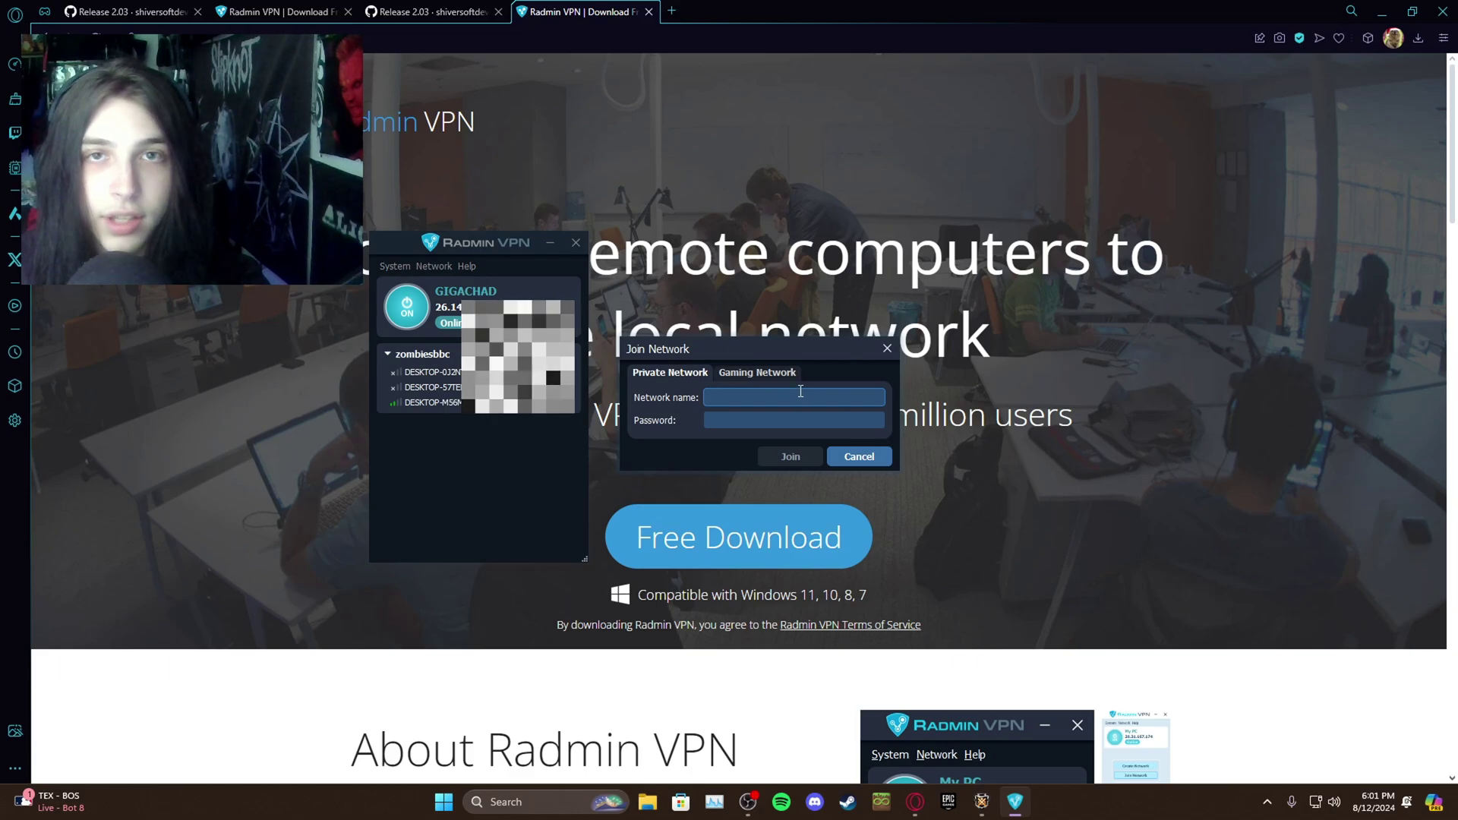
left_click(835, 454)
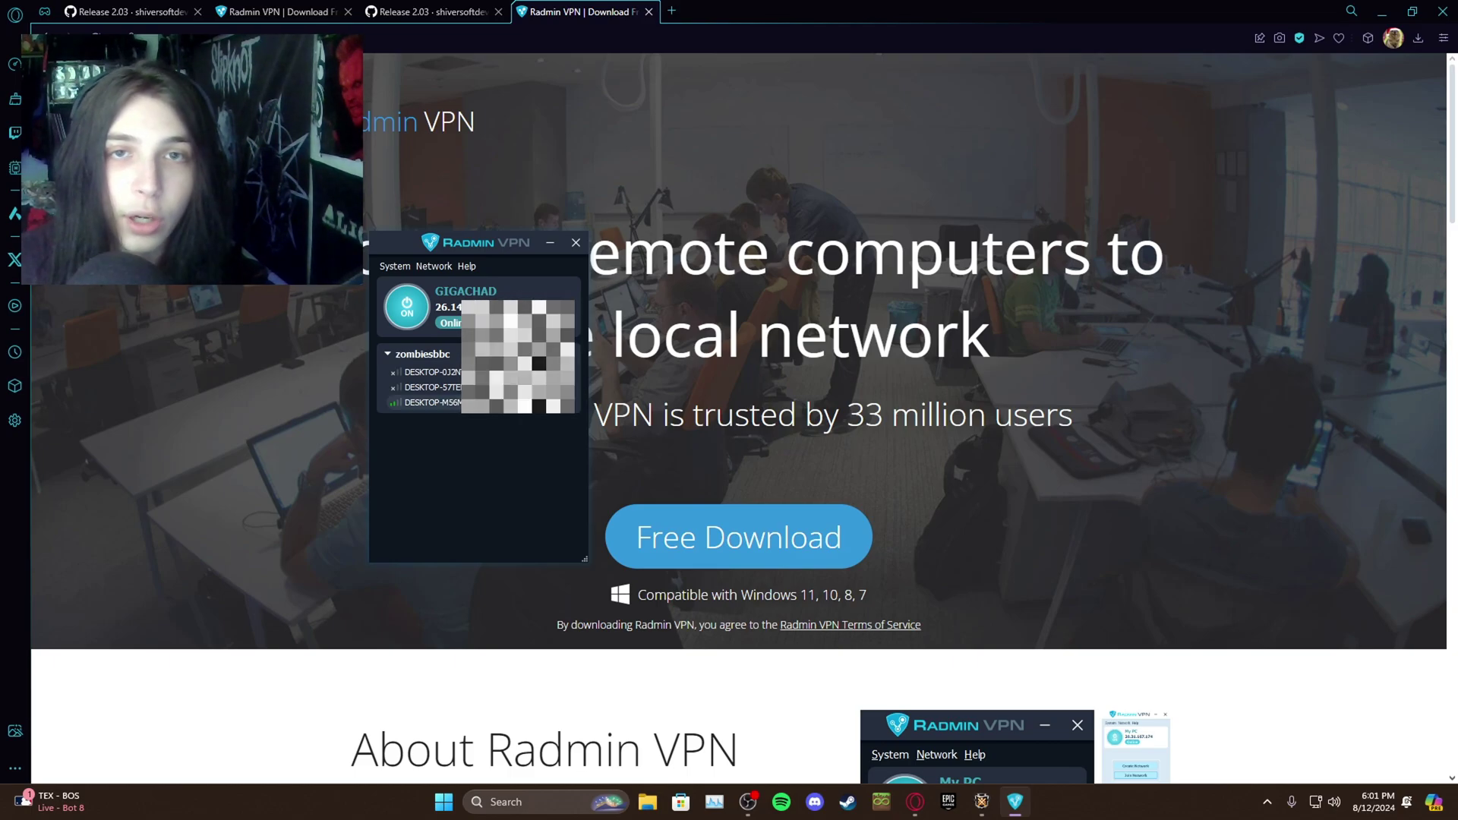
Switch the Radmin VPN connection off and back on
left_click(410, 307)
left_click(407, 306)
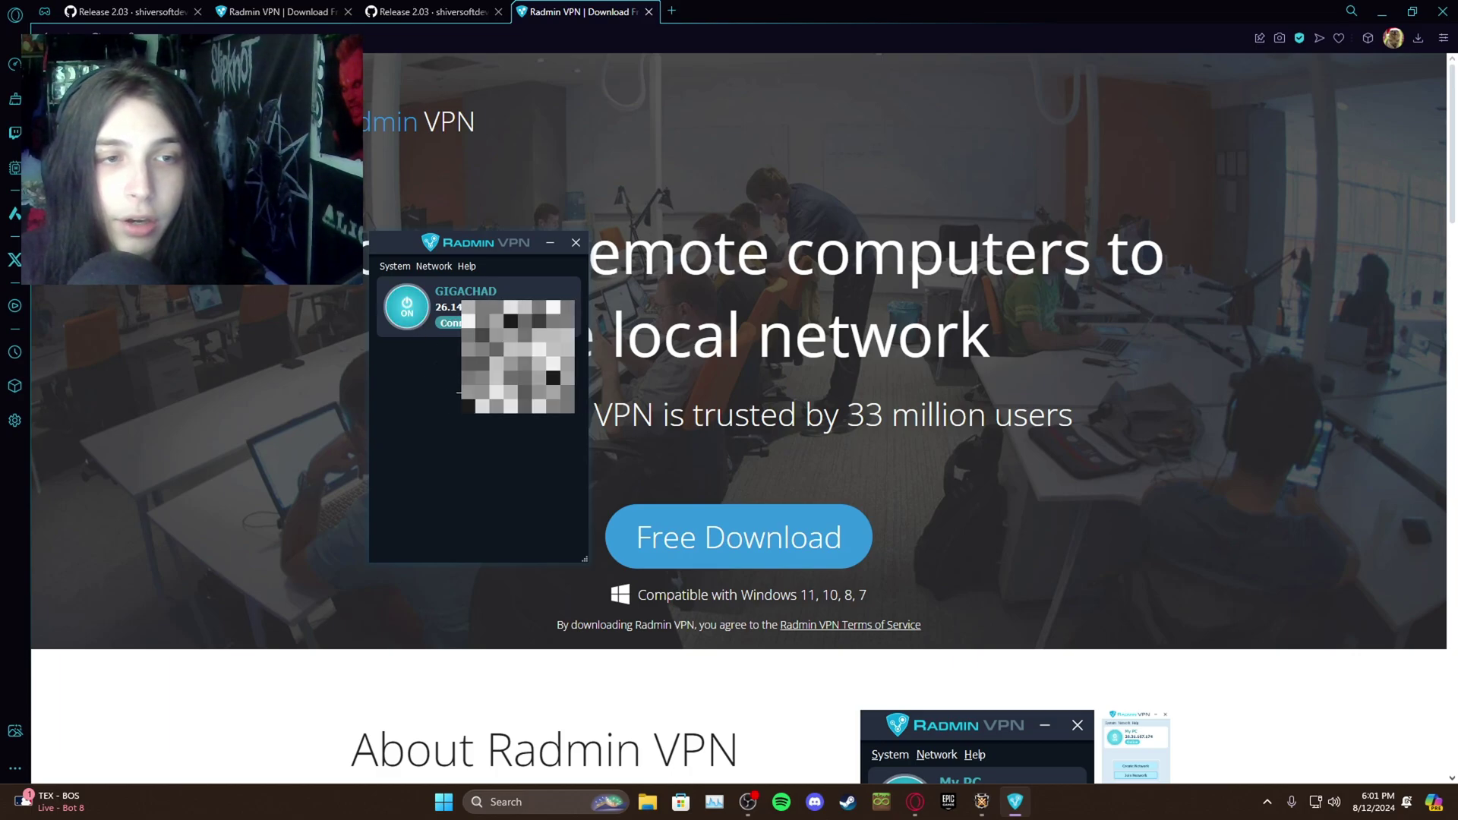